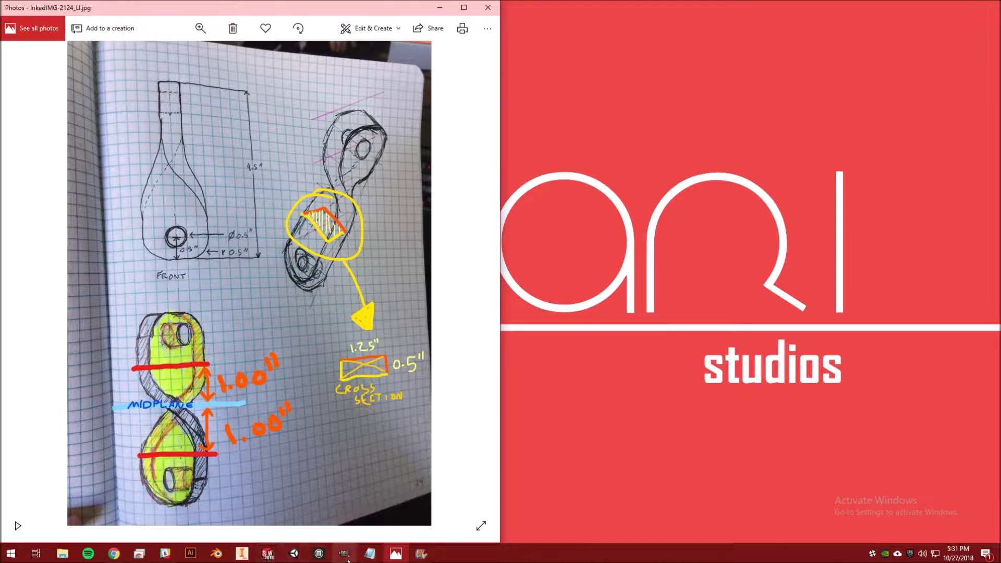
Review the dimension notes and the reference drawing, and create a new part in Autodesk Inventor.
{"action": "left_click", "coordinate": [369, 553]}
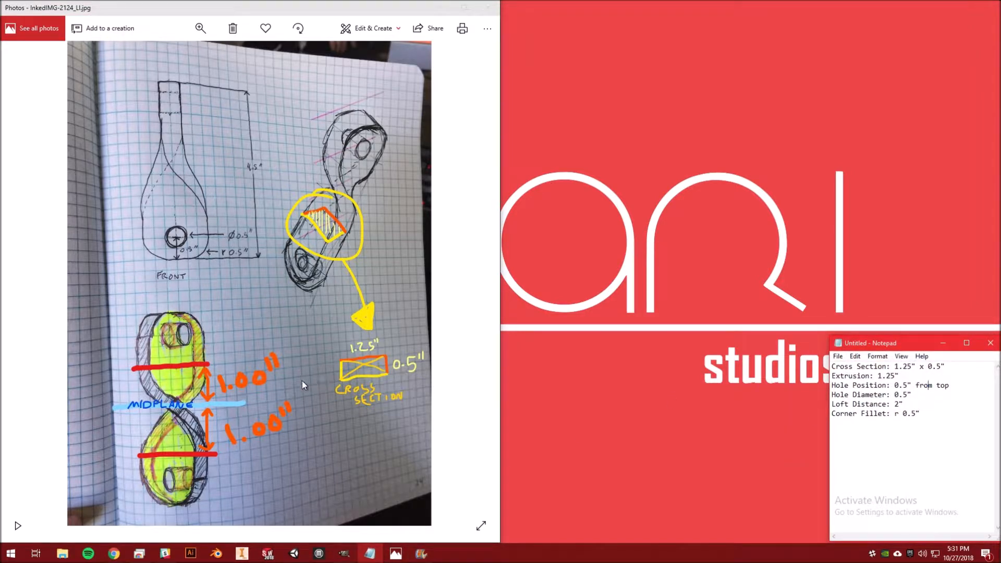
{"action": "left_click", "coordinate": [241, 554]}
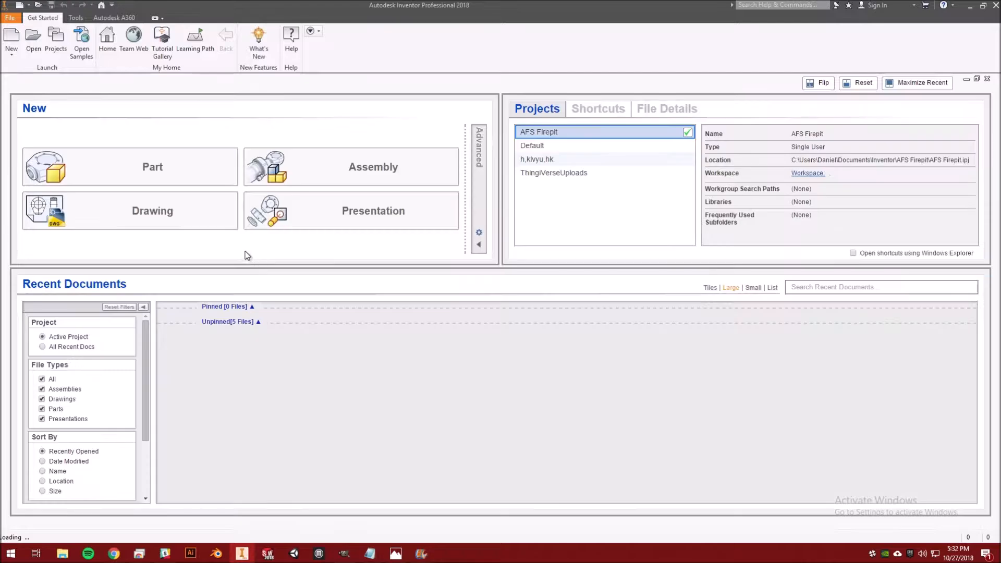
{"action": "left_click", "coordinate": [168, 178]}
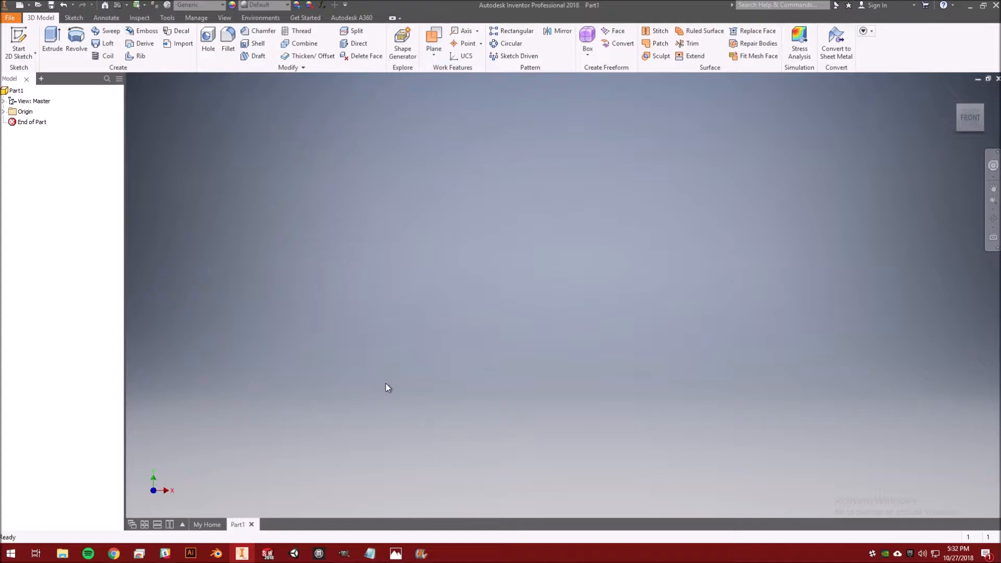
{"action": "left_click", "coordinate": [395, 553]}
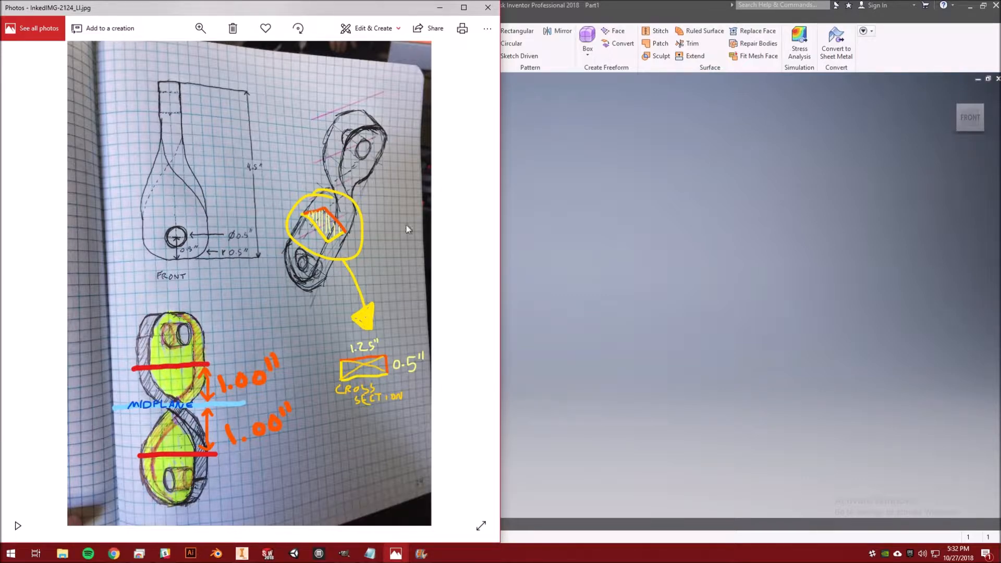
{"action": "left_click", "coordinate": [566, 9]}
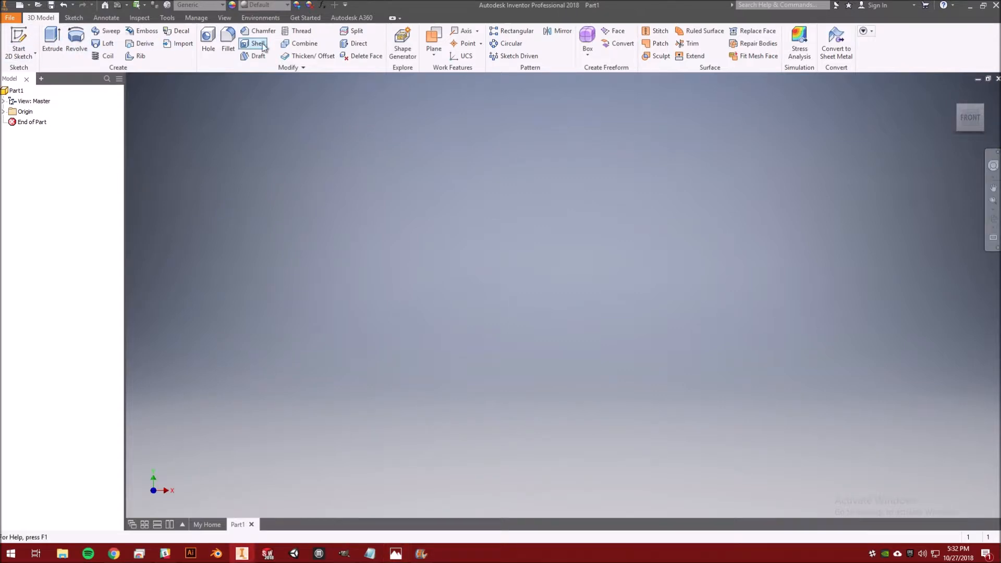
Create a work plane offset 1.00 in from the origin XY plane.
{"action": "left_click", "coordinate": [433, 56]}
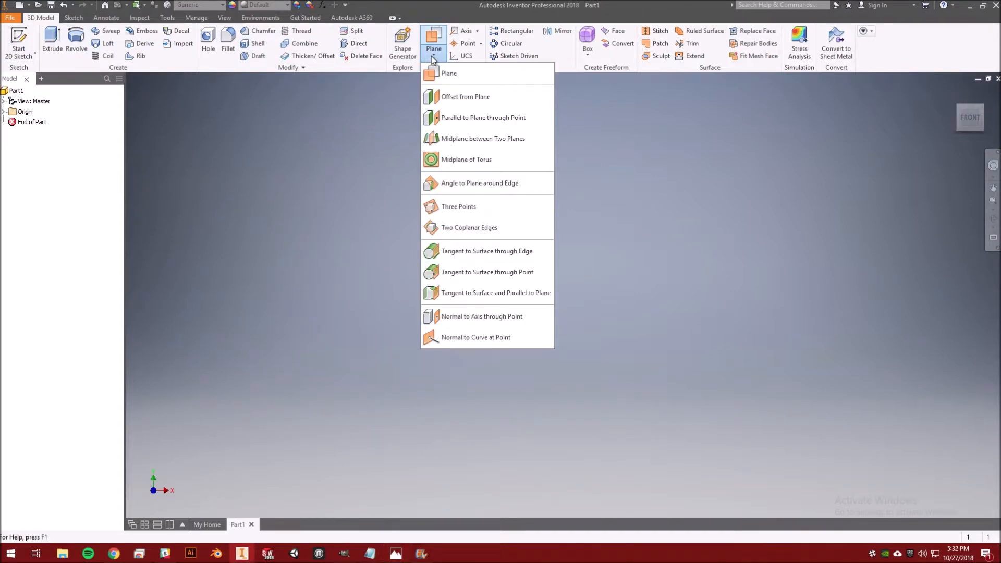
{"action": "left_click", "coordinate": [479, 100]}
{"action": "left_click", "coordinate": [3, 112]}
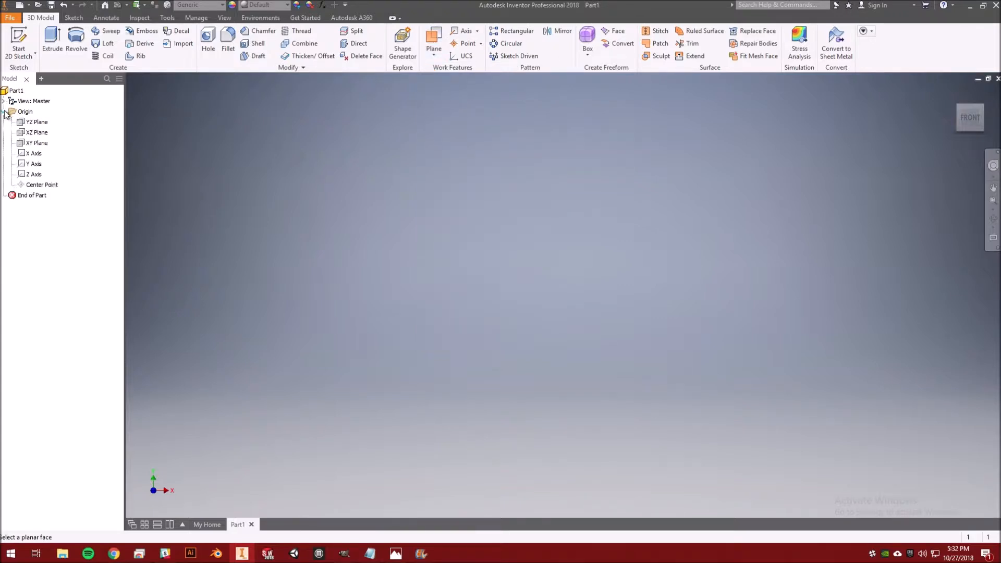
{"action": "left_click", "coordinate": [36, 144]}
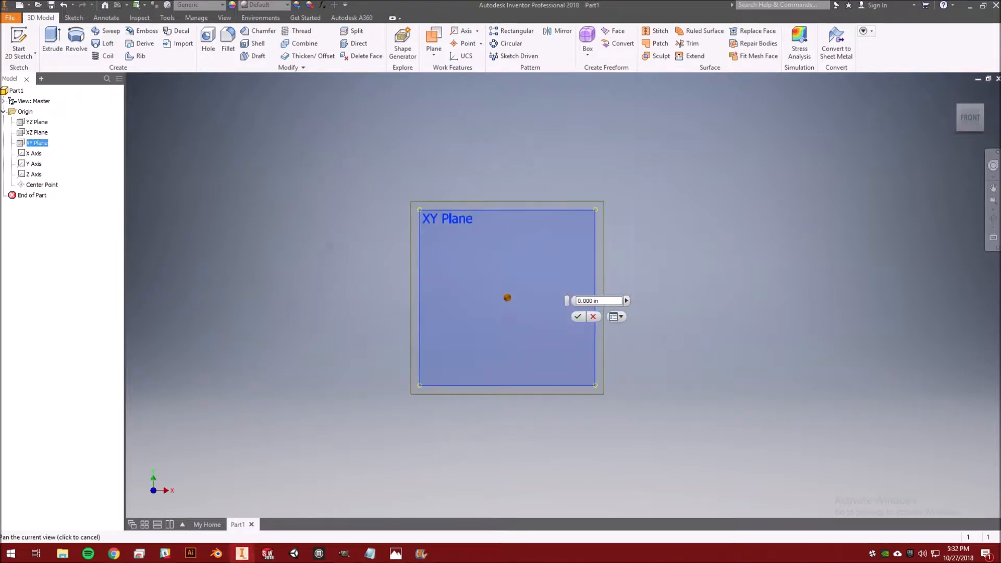
{"action": "left_click", "coordinate": [584, 301]}
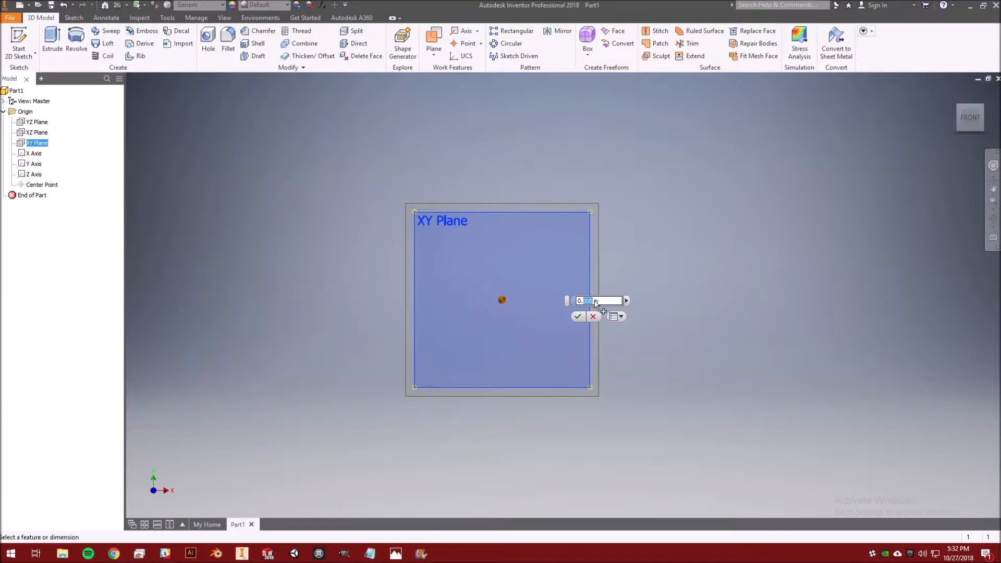
{"action": "double_click", "coordinate": [585, 300]}
{"action": "type", "text": "1.00"}
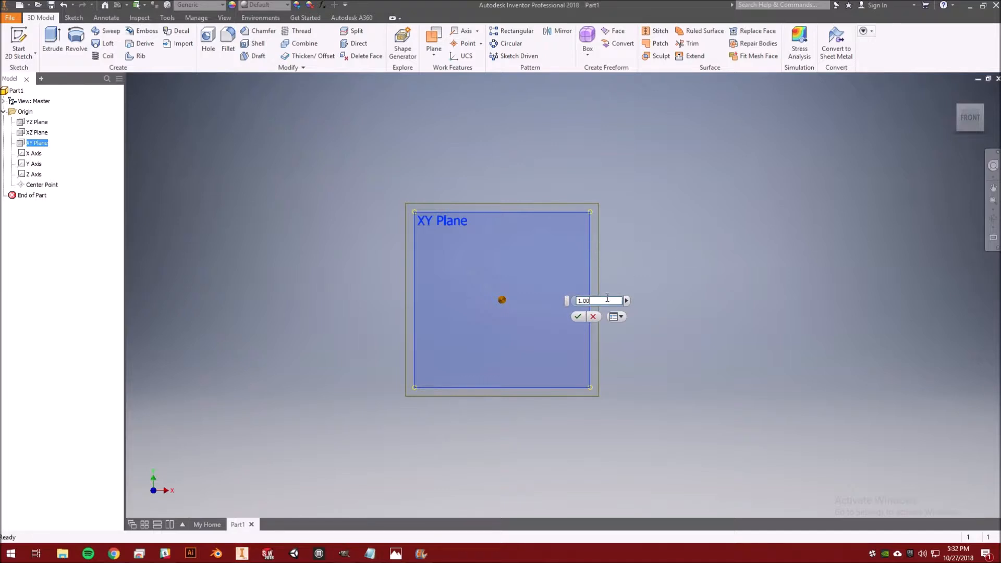
{"action": "left_click", "coordinate": [577, 316]}
Create a second work plane offset -1.00 in from the XY plane, on the opposite side from the first.
{"action": "key", "text": "F2"}
{"action": "left_click_drag", "start_coordinate": [962, 120], "coordinate": [875, 141]}
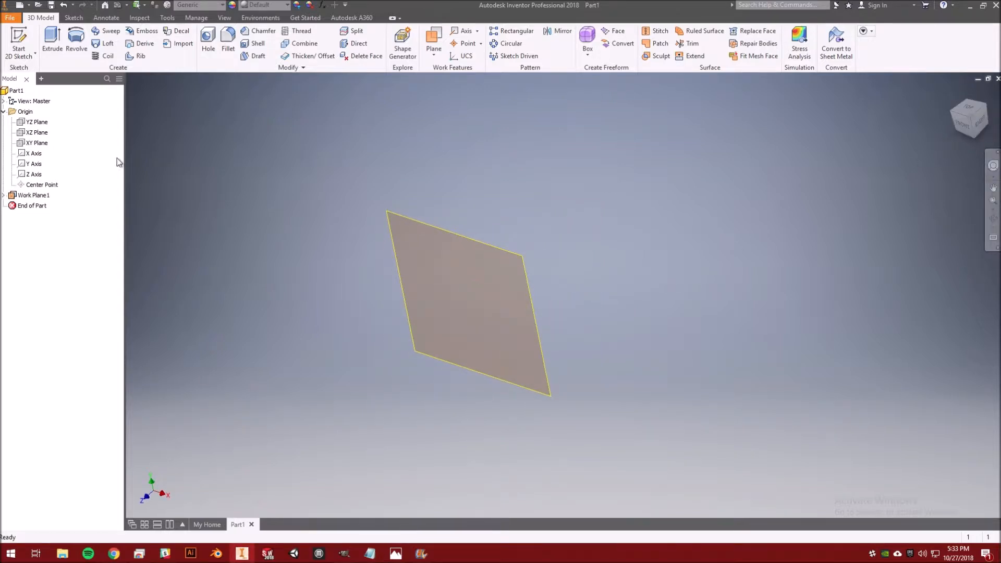
{"action": "left_click", "coordinate": [37, 143]}
{"action": "left_click", "coordinate": [434, 51]}
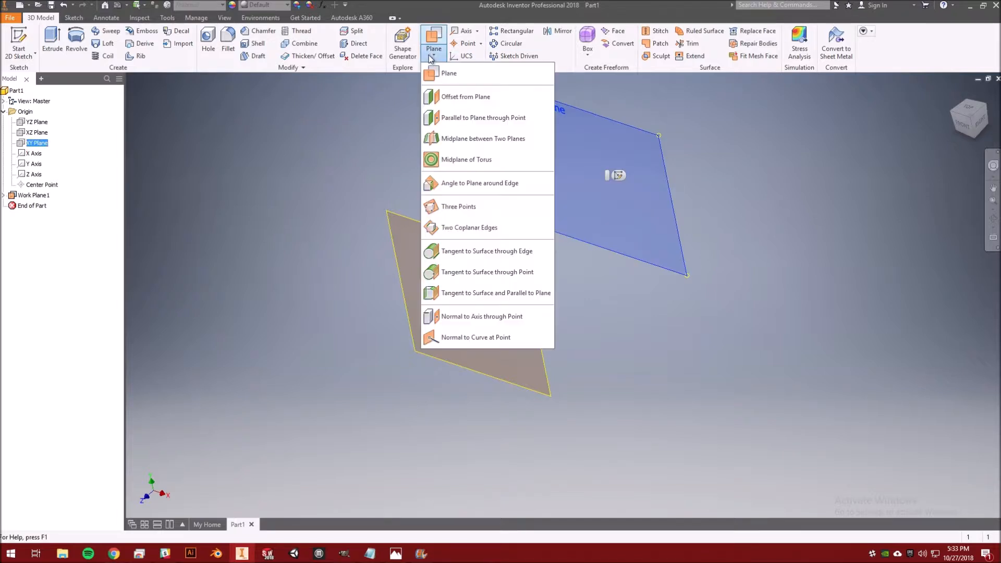
{"action": "left_click", "coordinate": [469, 97]}
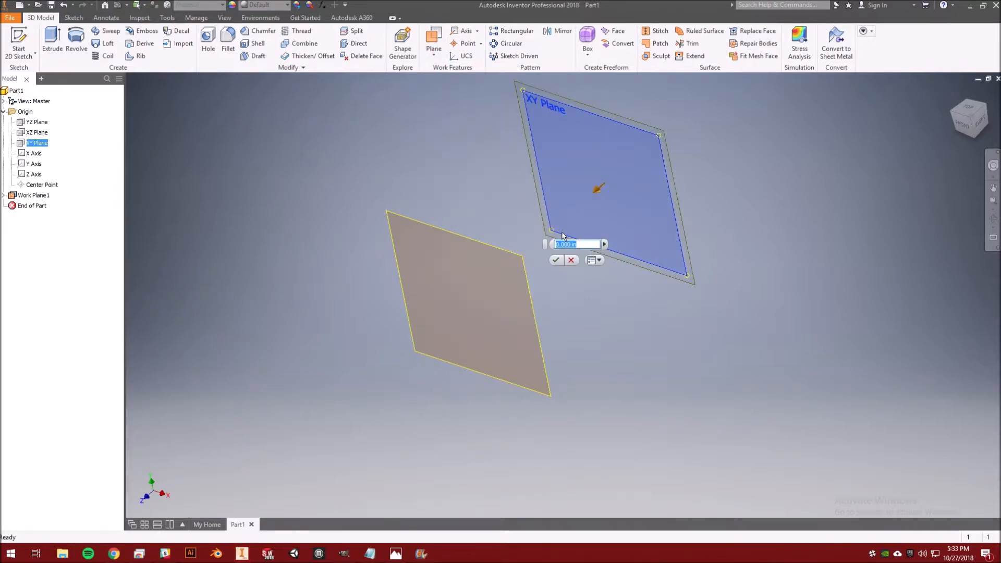
{"action": "type", "text": "1."}
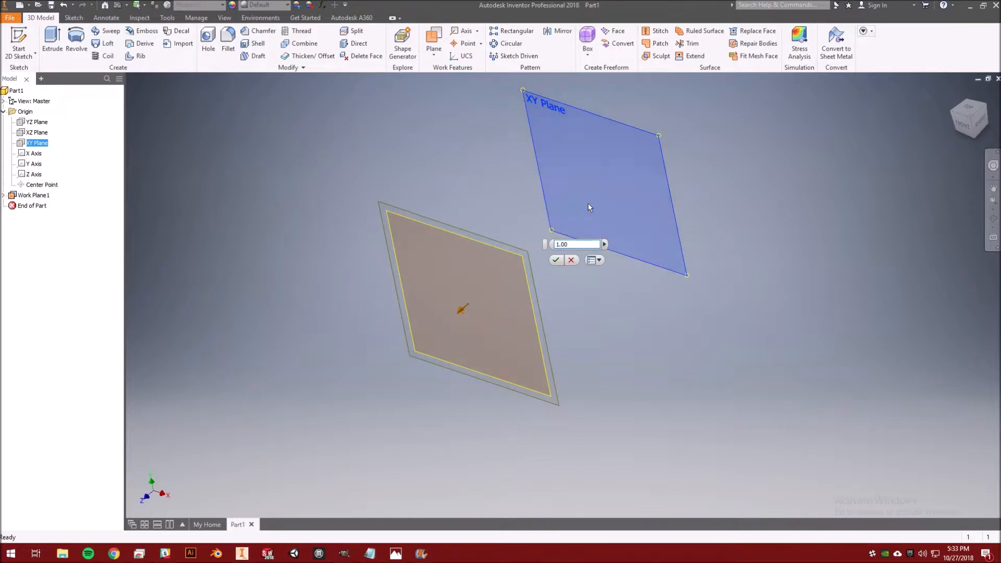
{"action": "left_click", "coordinate": [567, 244]}
{"action": "type", "text": "-"}
{"action": "scroll", "coordinate": [604, 203], "scroll_direction": "down", "scroll_amount": 2}
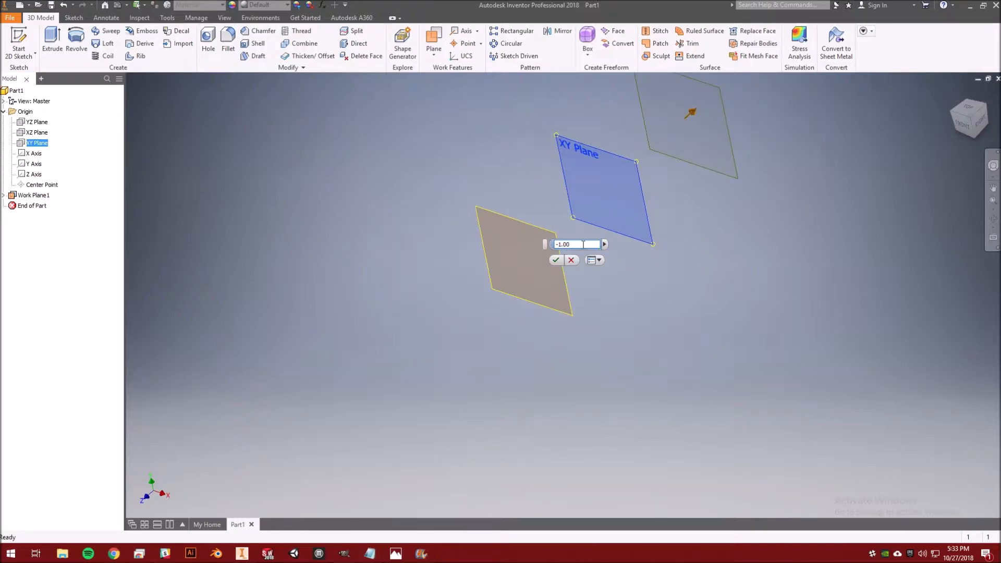
{"action": "left_click", "coordinate": [557, 260]}
{"action": "scroll", "coordinate": [665, 146], "scroll_direction": "down", "scroll_amount": 2}
{"action": "scroll", "coordinate": [665, 145], "scroll_direction": "up", "scroll_amount": 3}
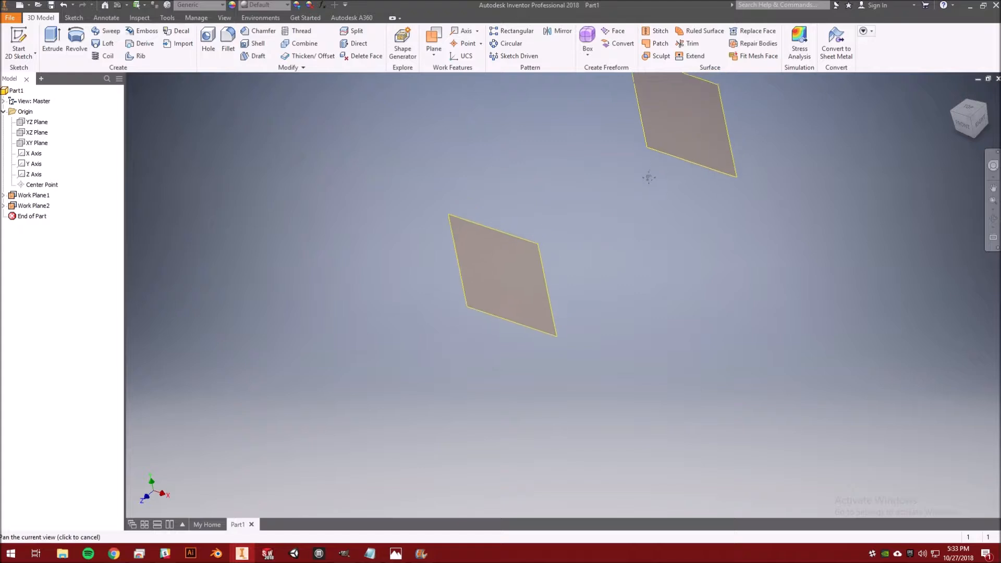
{"action": "scroll", "coordinate": [680, 178], "scroll_direction": "down", "scroll_amount": 2}
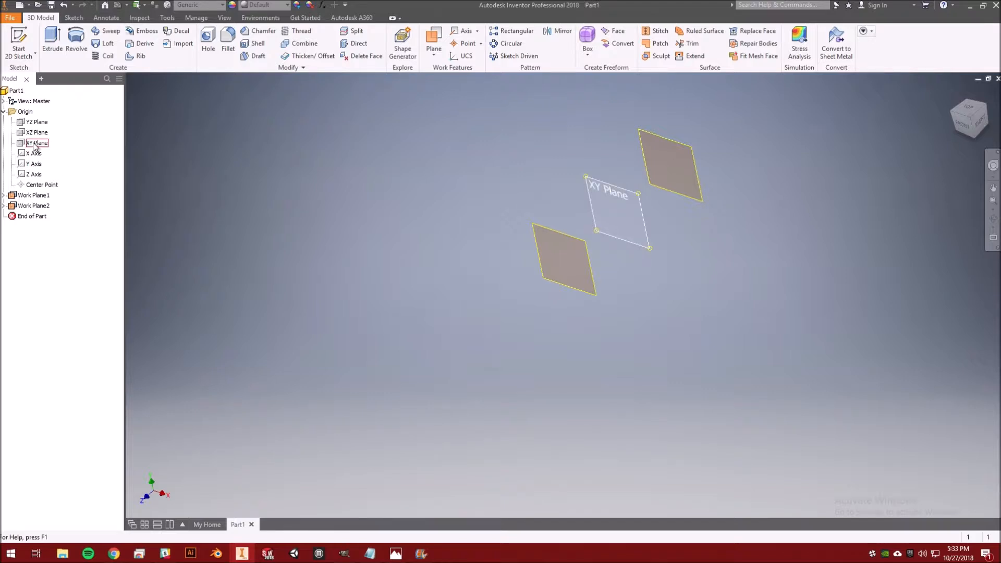
Start a sketch on the front work plane and draw a two-point center rectangle about 0.25 in high, centred on the origin.
{"action": "left_click", "coordinate": [962, 124]}
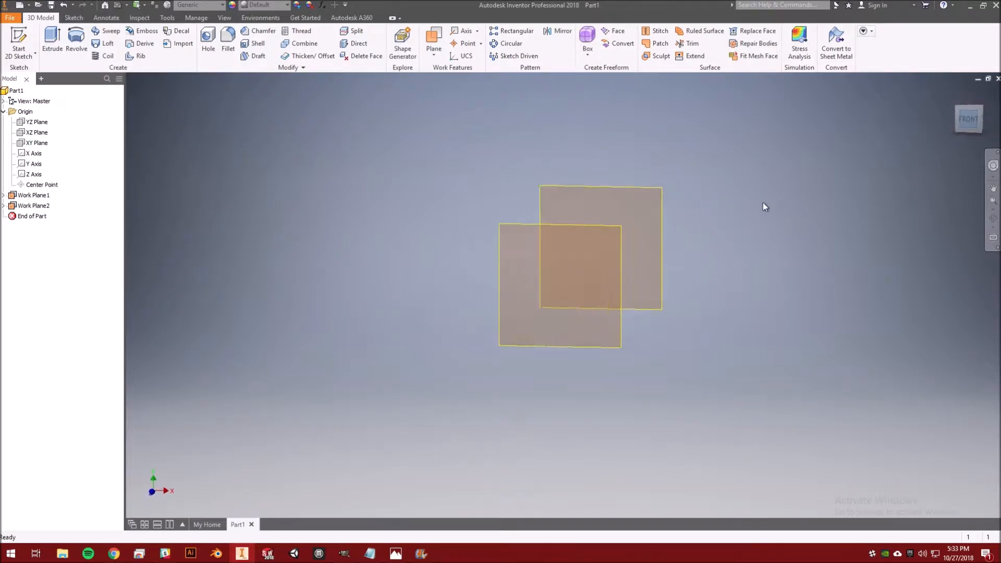
{"action": "left_click", "coordinate": [395, 553]}
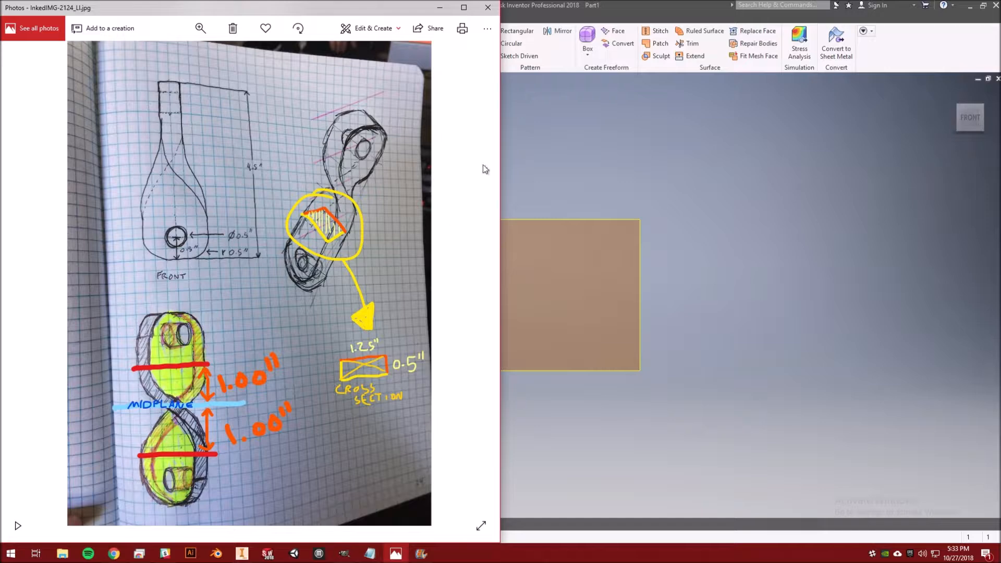
{"action": "left_click", "coordinate": [550, 4]}
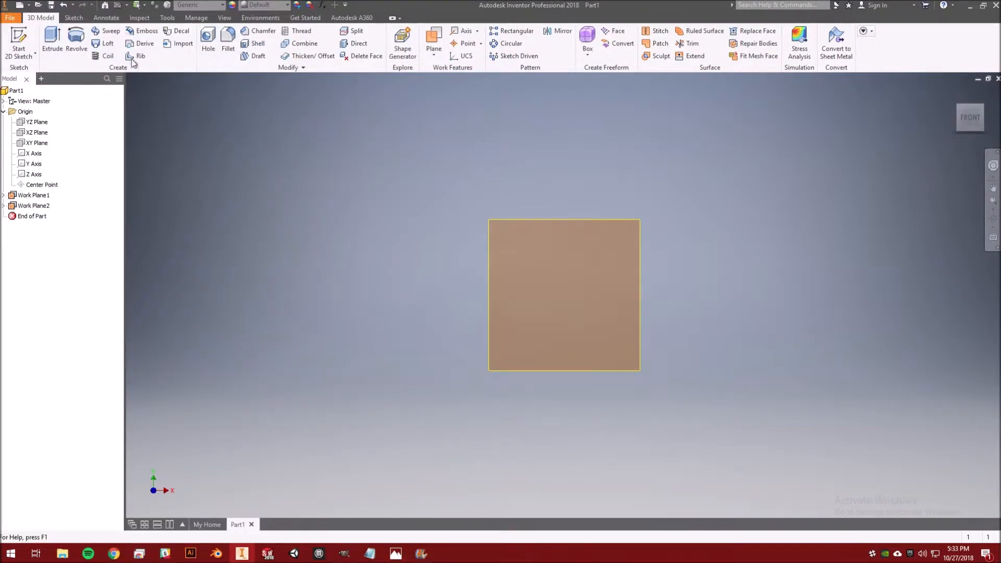
{"action": "left_click", "coordinate": [24, 40]}
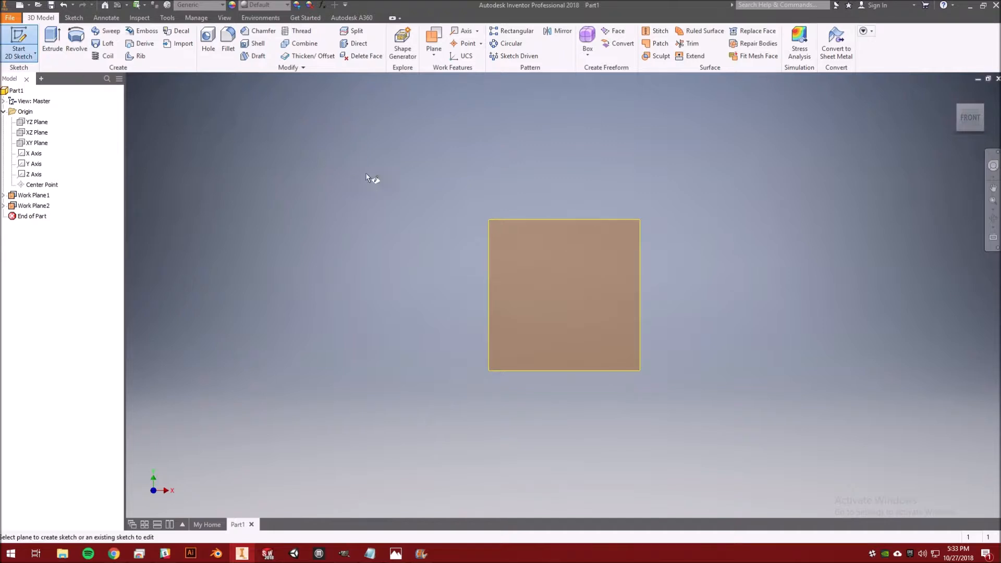
{"action": "left_click", "coordinate": [536, 219]}
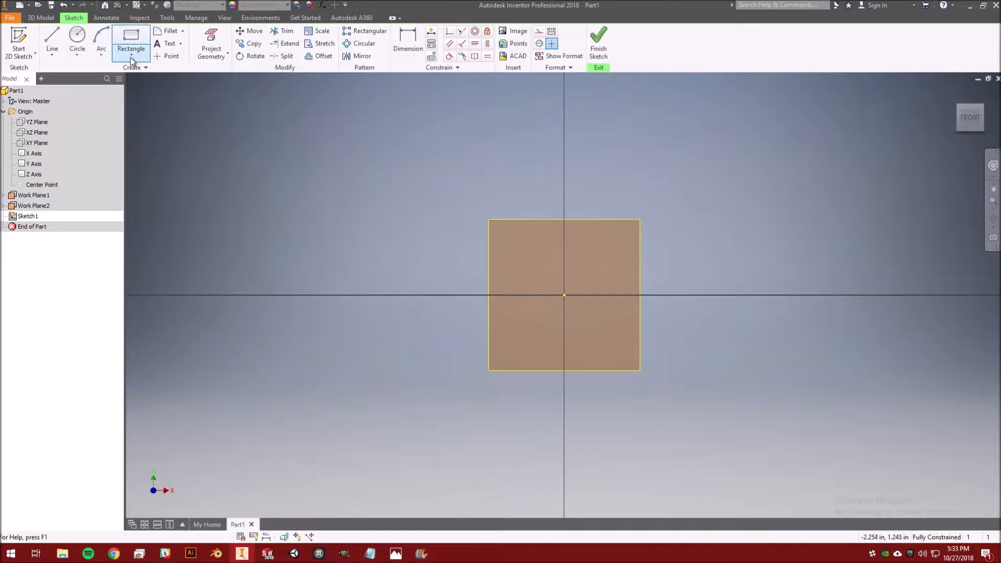
{"action": "left_click", "coordinate": [139, 57]}
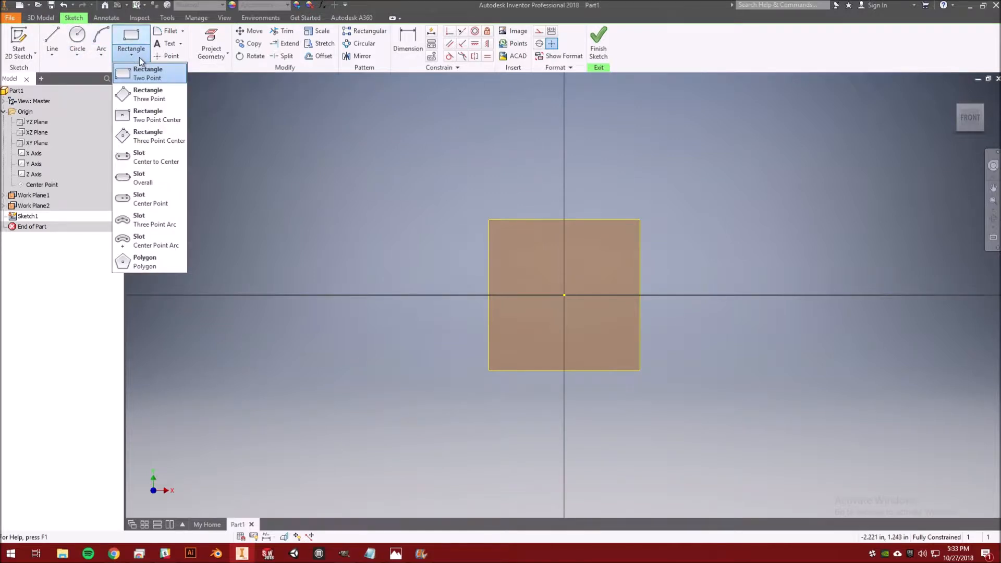
{"action": "left_click", "coordinate": [155, 118]}
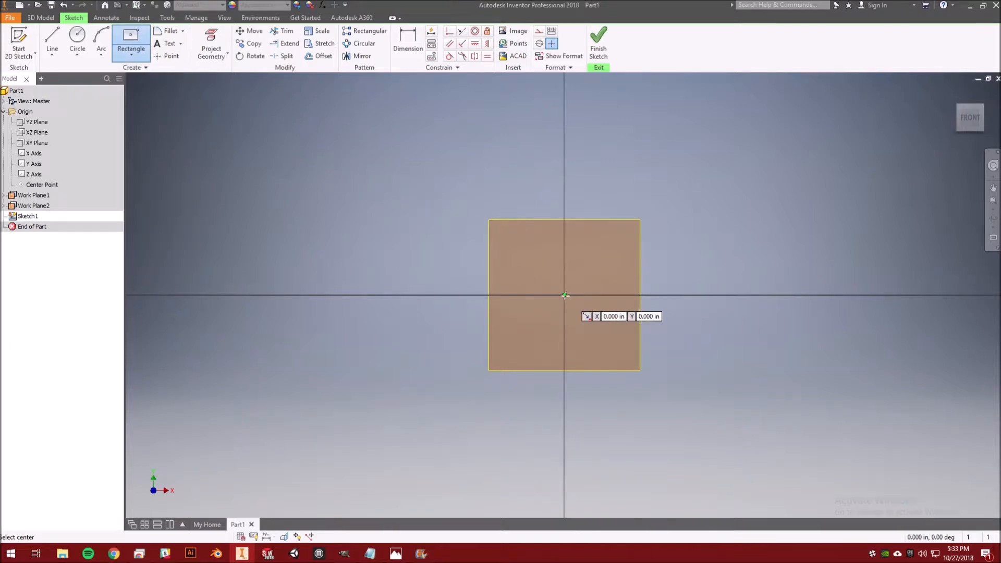
{"action": "left_click", "coordinate": [564, 295]}
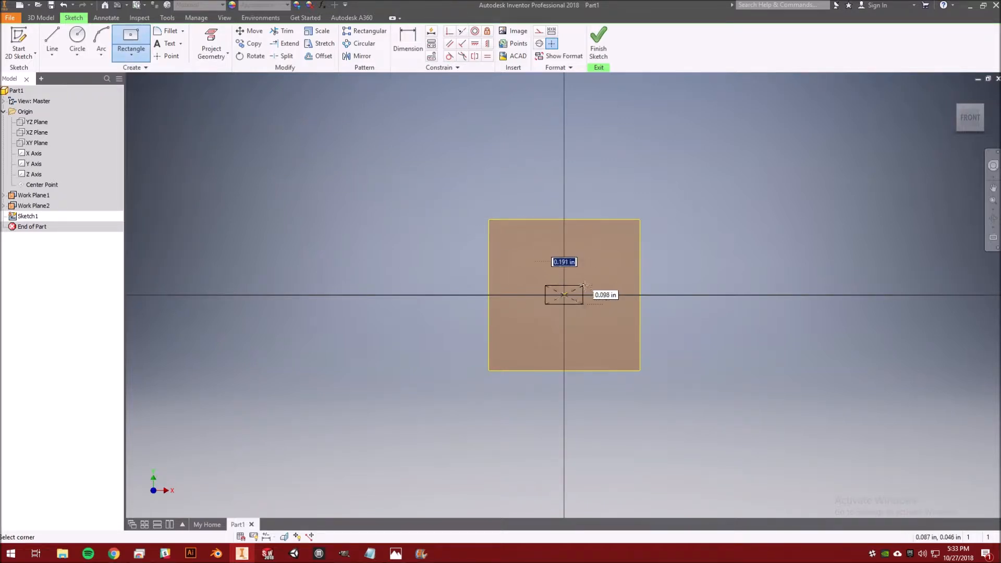
{"action": "left_click", "coordinate": [613, 271]}
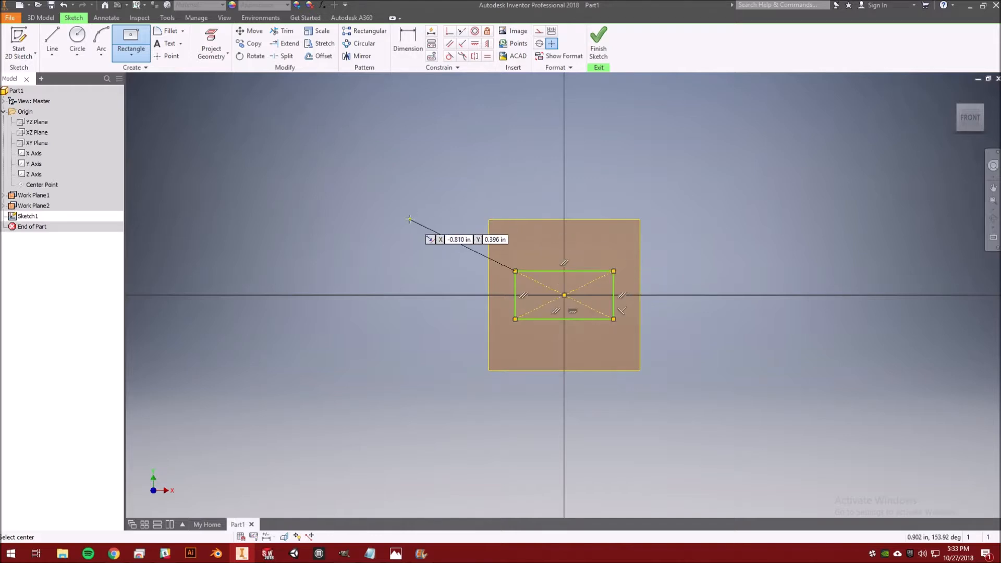
Dimension the rectangle with a height of 0.5 in and a width of 1.25 in.
{"action": "left_click", "coordinate": [408, 45]}
{"action": "left_click", "coordinate": [613, 284]}
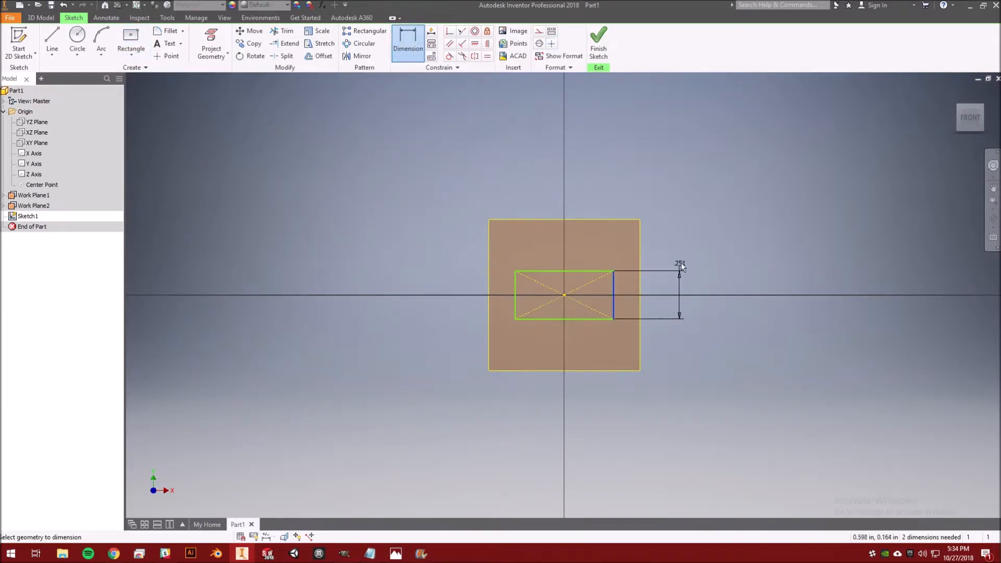
{"action": "left_click", "coordinate": [684, 261]}
{"action": "type", "text": "0."}
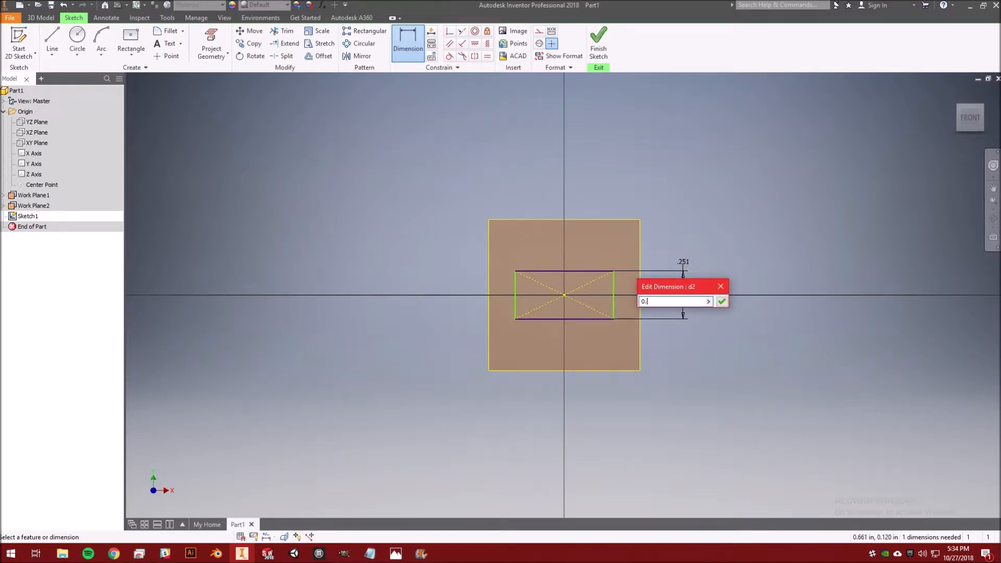
{"action": "type", "text": "5"}
{"action": "key", "text": "Return"}
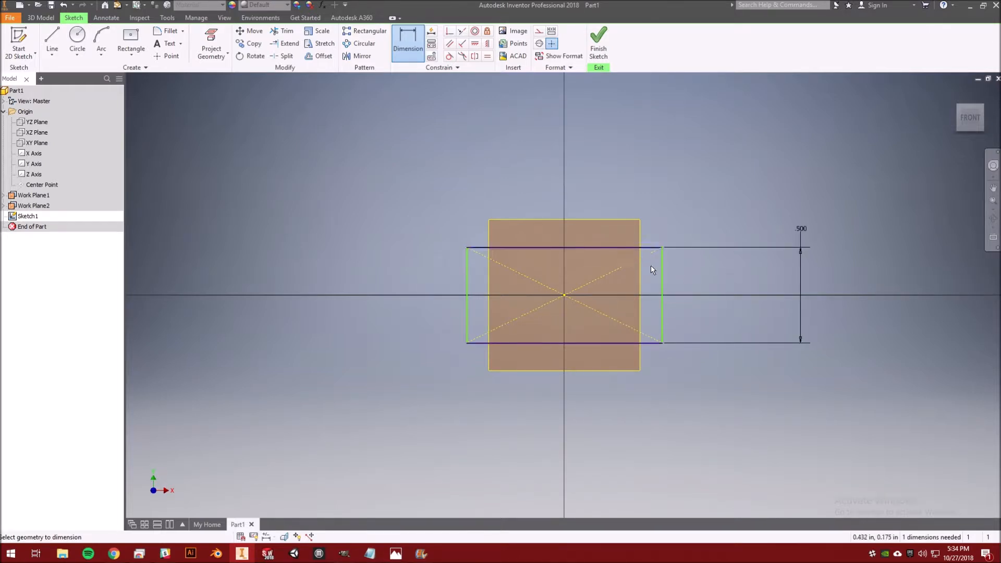
{"action": "left_click", "coordinate": [643, 342]}
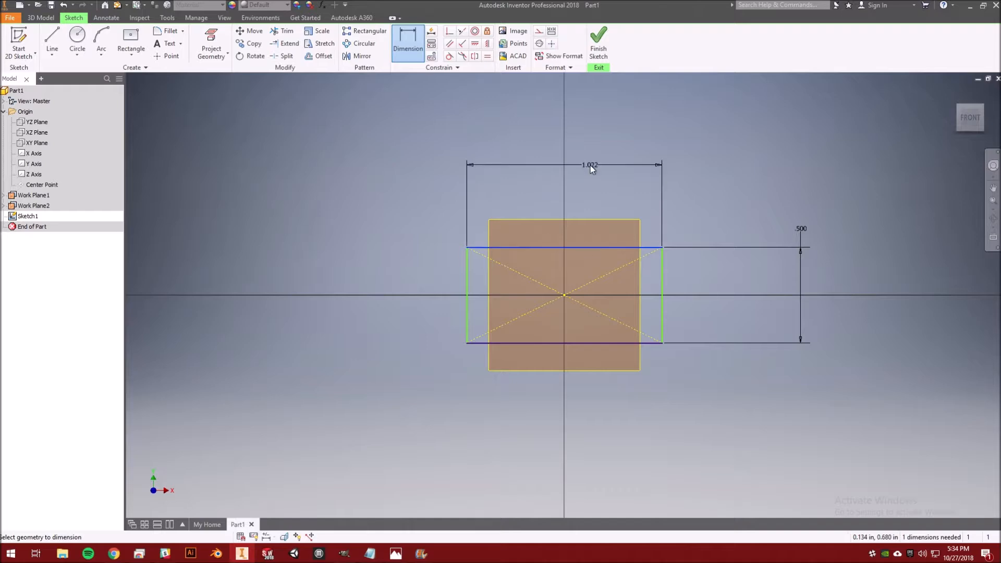
{"action": "left_click", "coordinate": [590, 165]}
{"action": "type", "text": "1.25"}
{"action": "key", "text": "Return"}
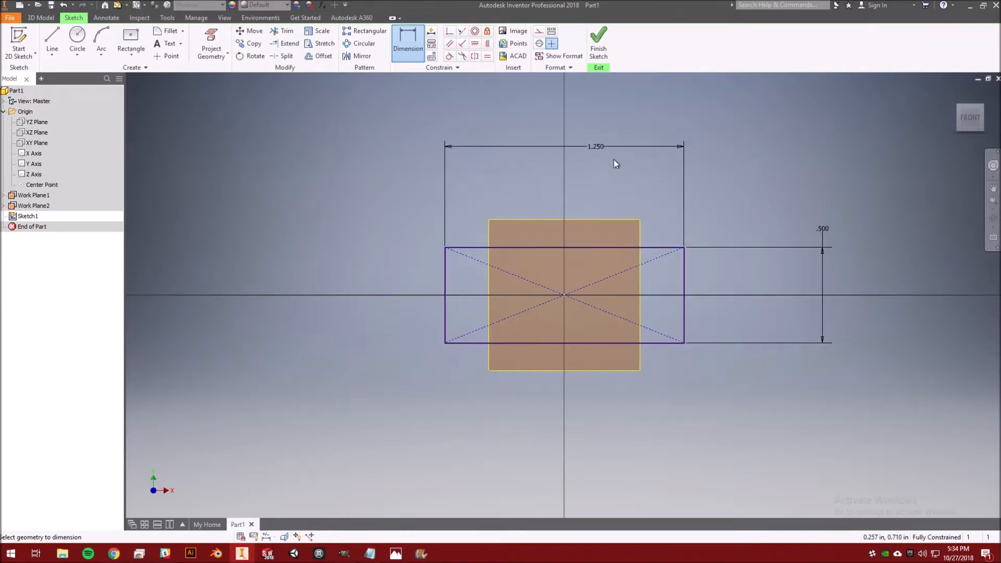
Compare the rectangle with the cross section in the reference drawing and finish the sketch.
{"action": "left_click", "coordinate": [395, 553]}
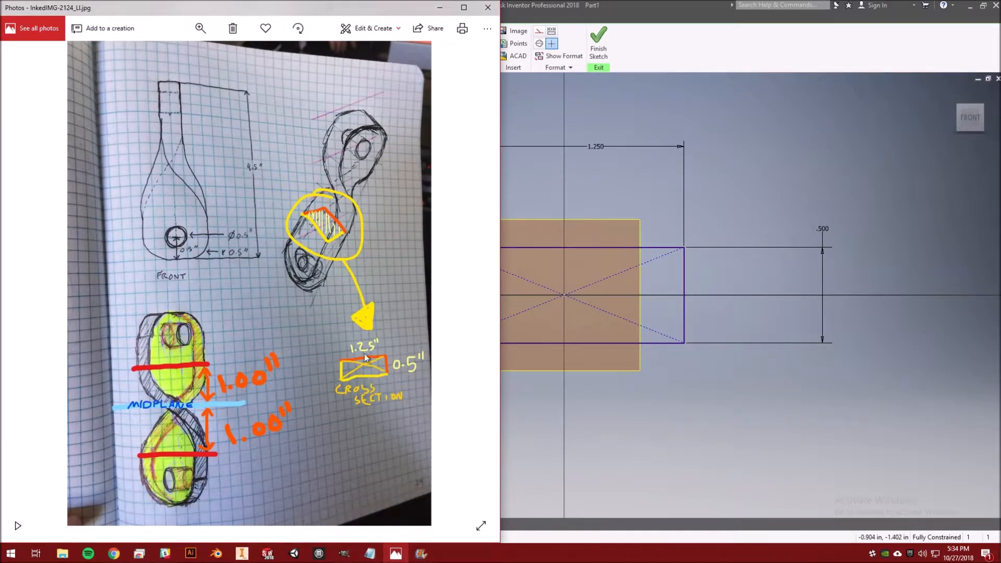
{"action": "left_click", "coordinate": [620, 20]}
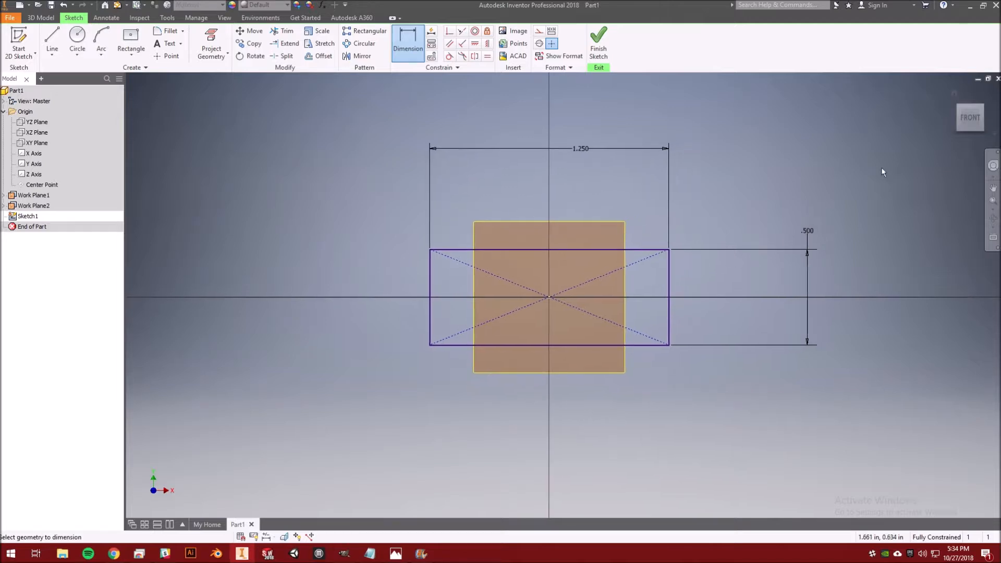
{"action": "middle_click_drag", "start_coordinate": [623, 256], "coordinate": [612, 265], "text": "shift"}
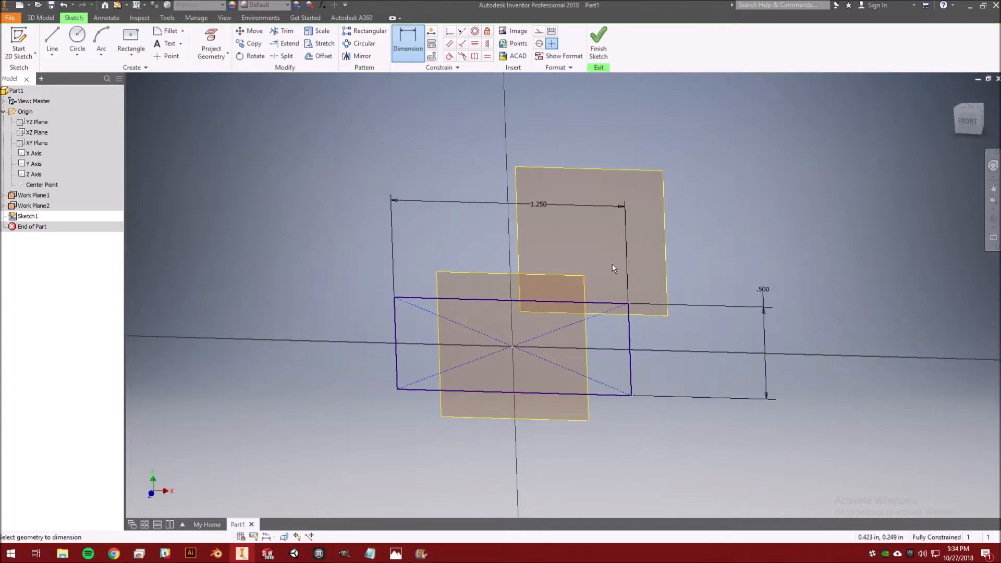
{"action": "left_click", "coordinate": [598, 46]}
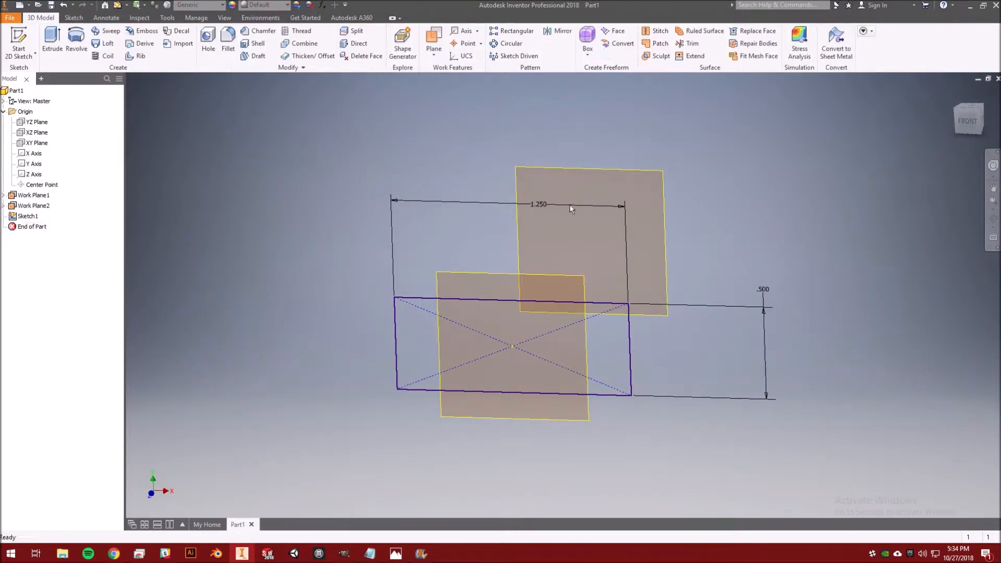
Start a sketch on the rear work plane and draw a tall, narrow two-point center rectangle centred on the origin.
{"action": "scroll", "coordinate": [590, 212], "scroll_direction": "up", "scroll_amount": 5}
{"action": "left_click", "coordinate": [983, 105]}
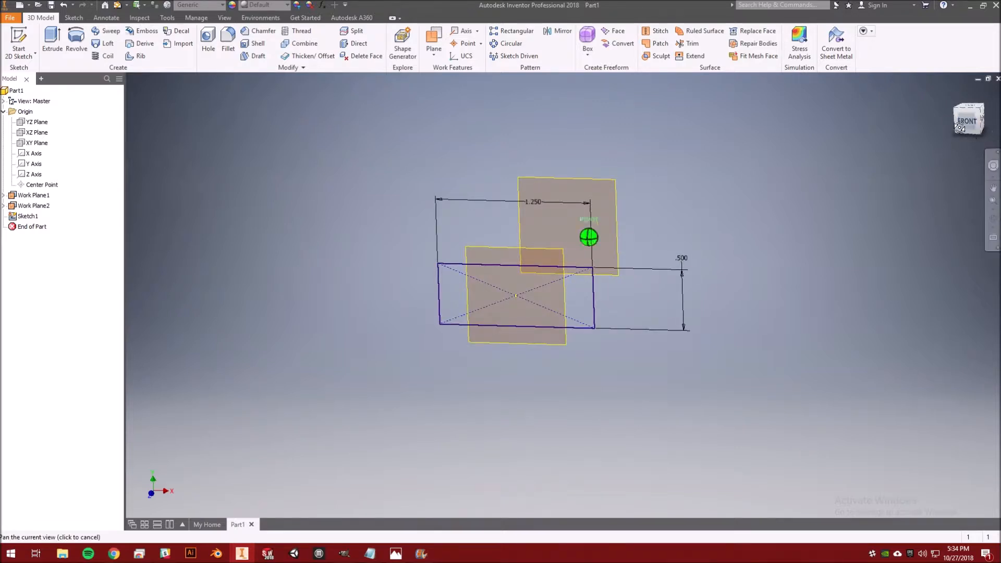
{"action": "left_click", "coordinate": [20, 42]}
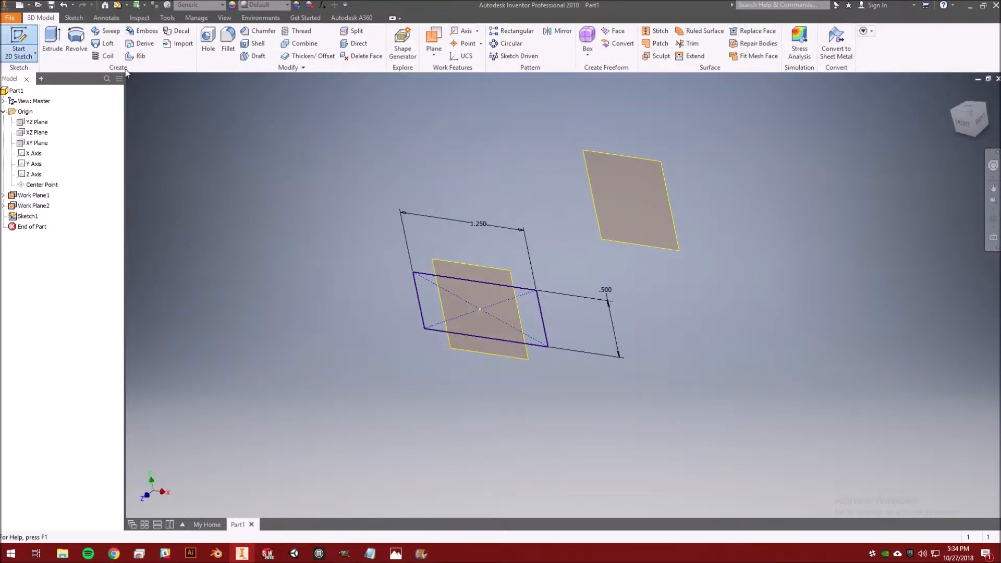
{"action": "left_click", "coordinate": [628, 162]}
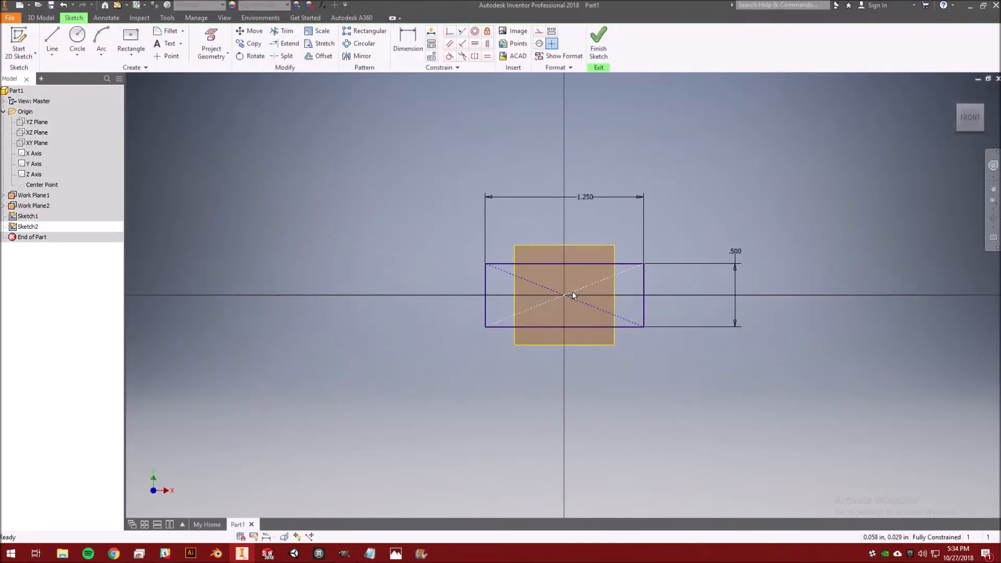
{"action": "left_click", "coordinate": [990, 119]}
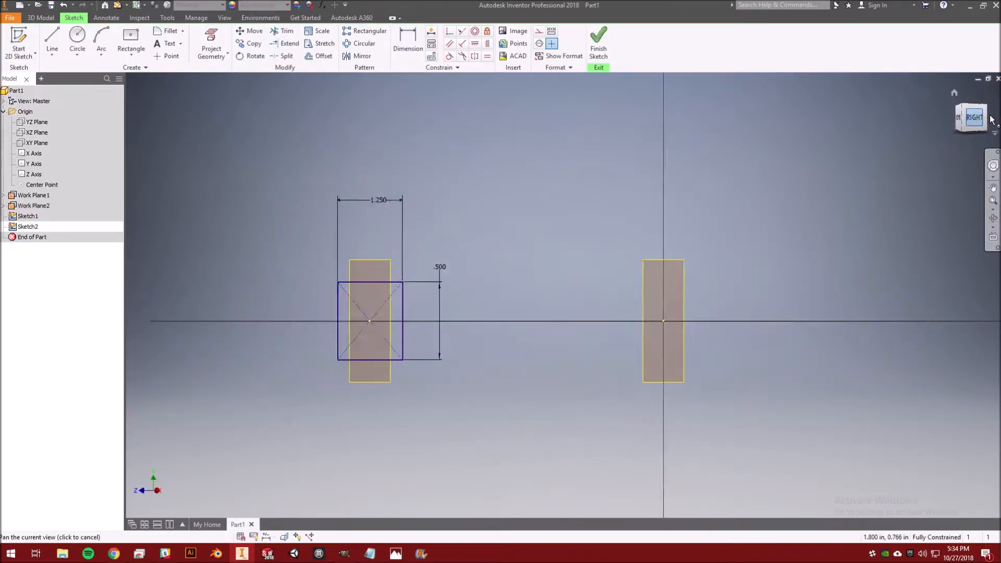
{"action": "left_click", "coordinate": [990, 120]}
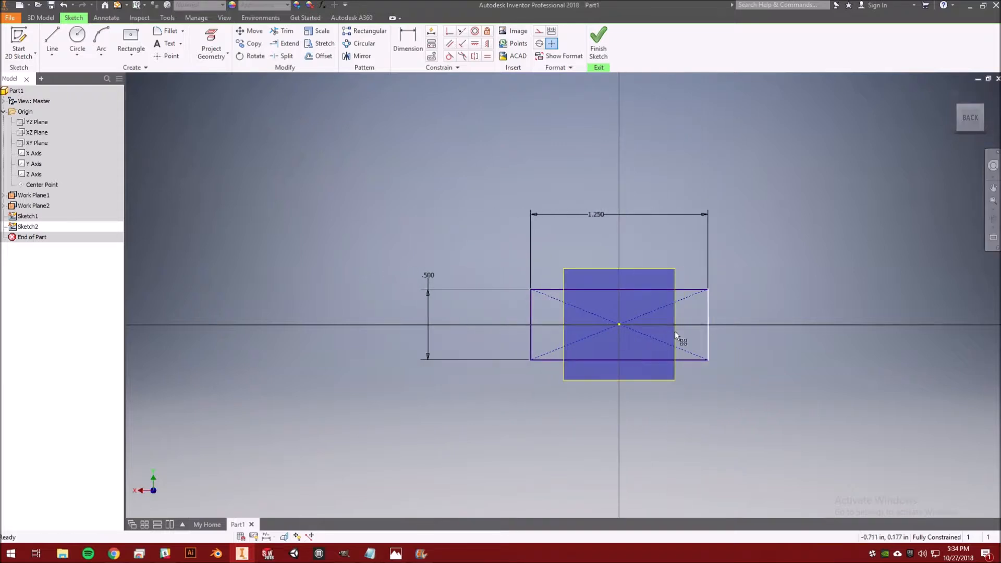
{"action": "scroll", "coordinate": [639, 350], "scroll_direction": "down", "scroll_amount": 4}
{"action": "left_click", "coordinate": [130, 42]}
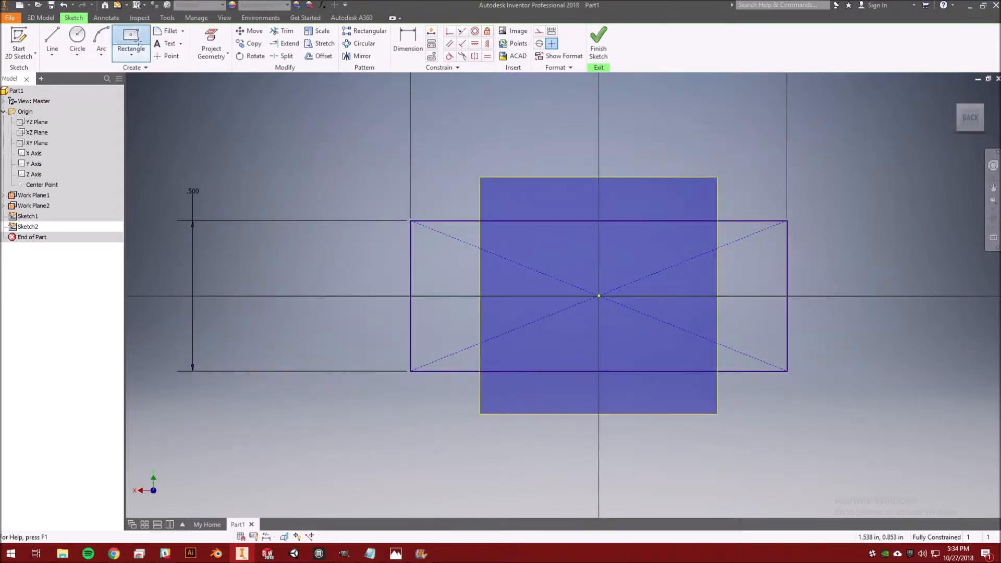
{"action": "left_click", "coordinate": [599, 295]}
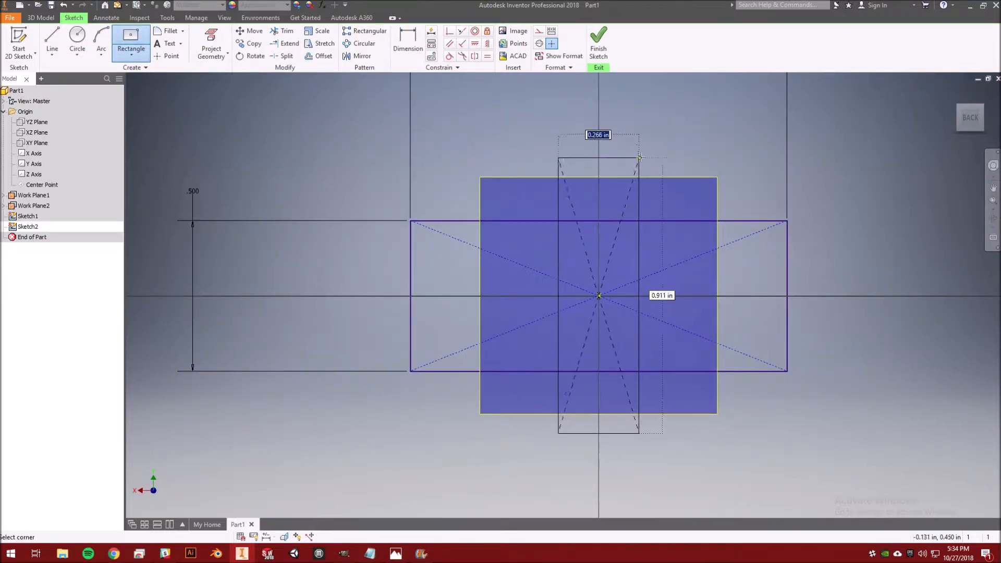
{"action": "left_click", "coordinate": [658, 142]}
Dimension the new rectangle with a height of 1.25 in and a width of 0.5 in, and finish the sketch.
{"action": "key", "text": "d"}
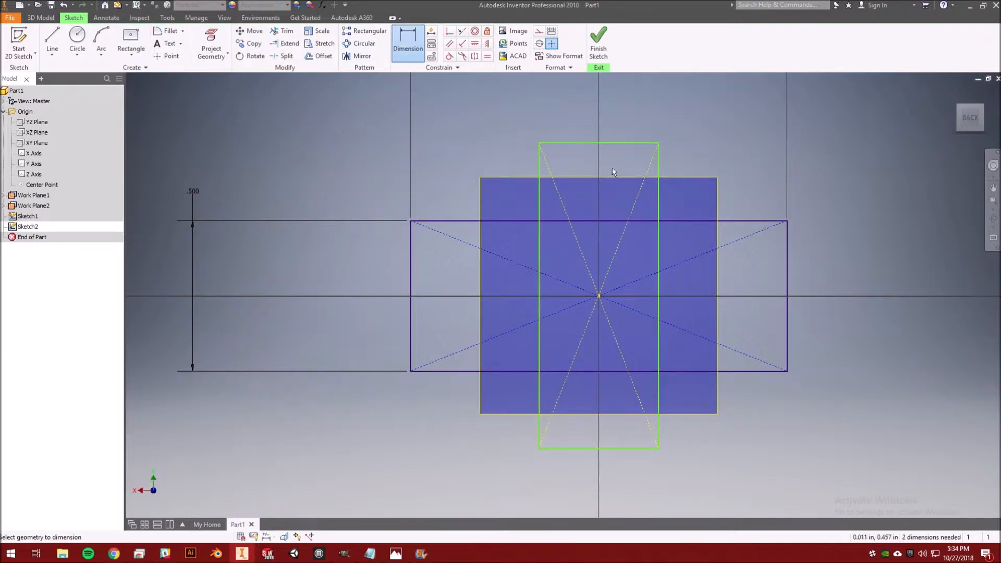
{"action": "left_click", "coordinate": [658, 172]}
{"action": "left_click", "coordinate": [834, 190]}
{"action": "type", "text": "1.25"}
{"action": "key", "text": "Return"}
{"action": "left_click", "coordinate": [658, 108]}
{"action": "left_click", "coordinate": [675, 89]}
{"action": "type", "text": ".5"}
{"action": "key", "text": "Return"}
{"action": "scroll", "coordinate": [701, 123], "scroll_direction": "down", "scroll_amount": 3}
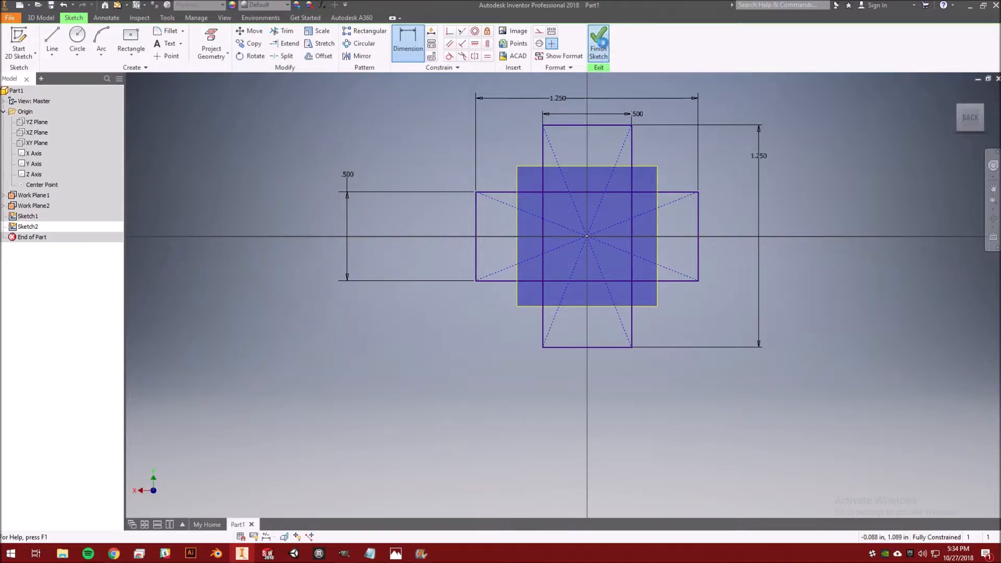
{"action": "left_click", "coordinate": [598, 41]}
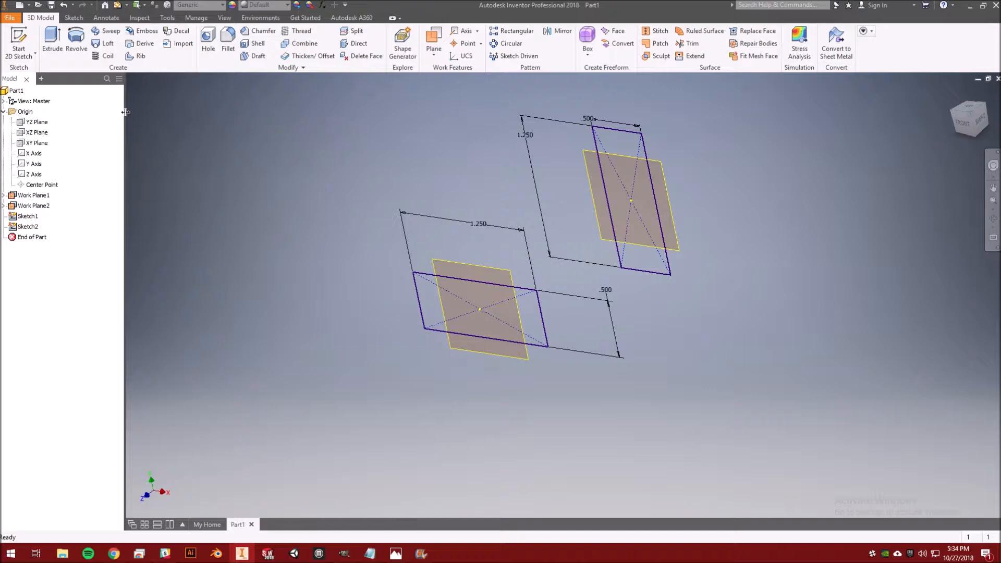
Extrude the front sketch's rectangle 1.25 in away from the rear work plane and check the hand-drawn reference.
{"action": "left_click", "coordinate": [54, 51]}
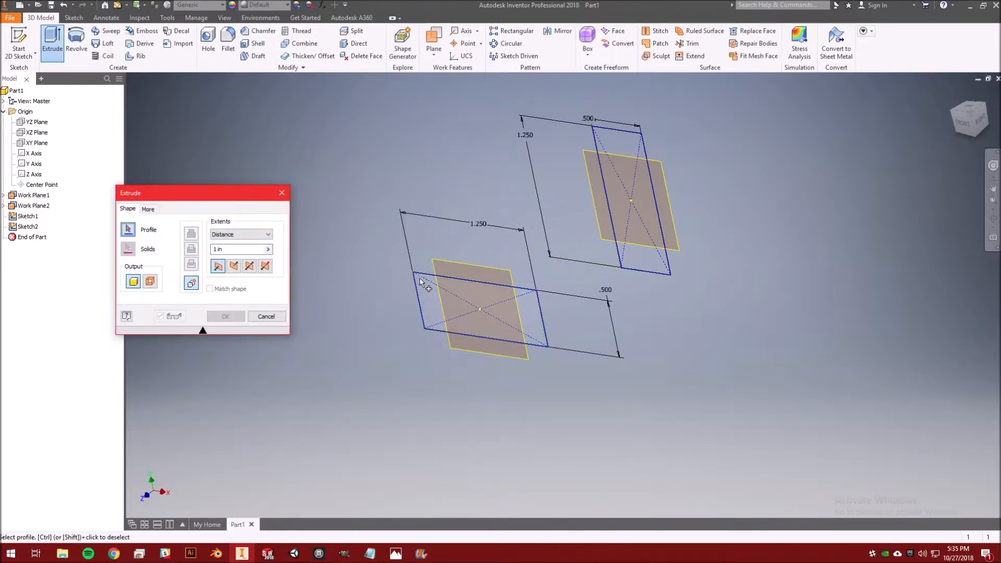
{"action": "left_click", "coordinate": [391, 287]}
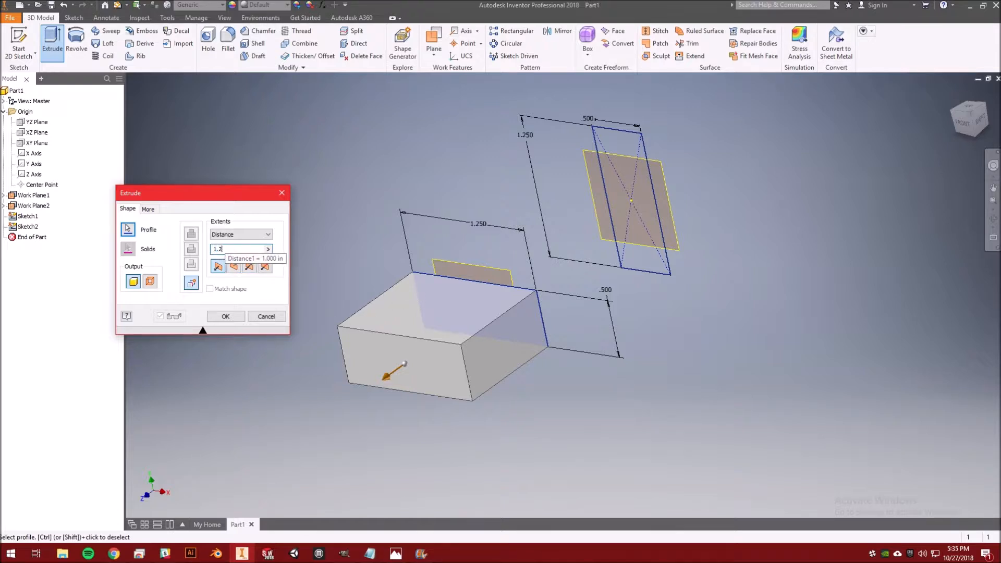
{"action": "left_click", "coordinate": [236, 317]}
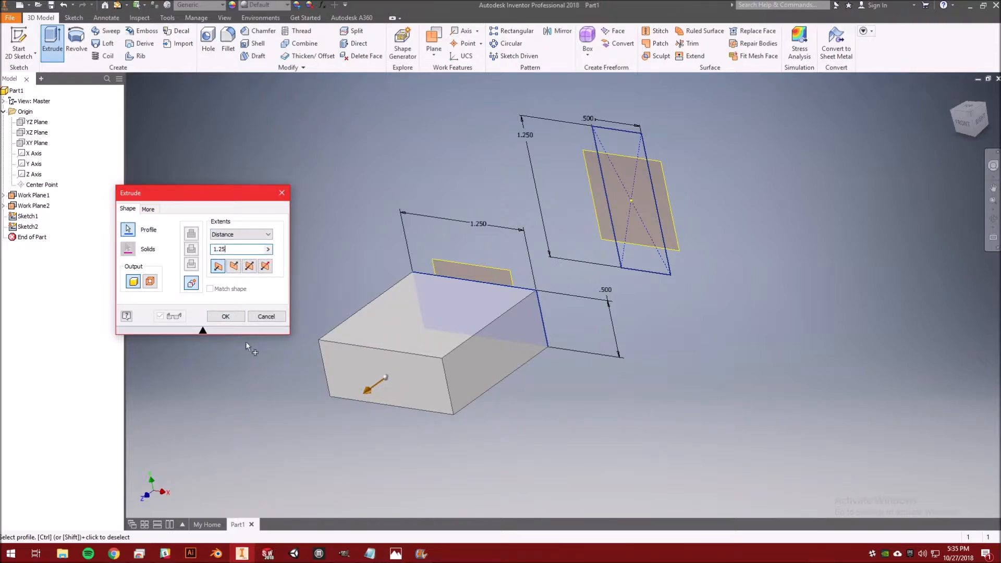
{"action": "left_click", "coordinate": [396, 553]}
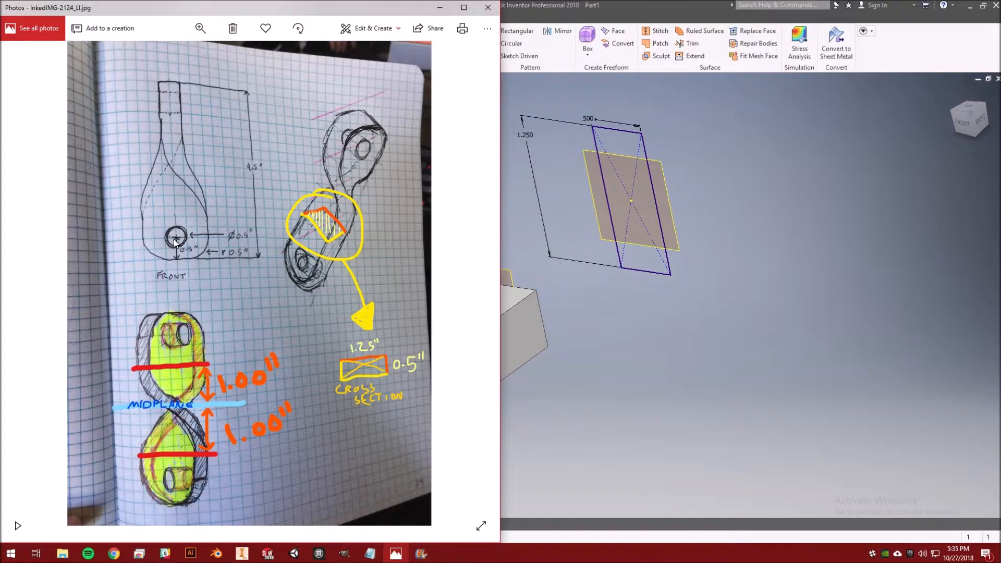
{"action": "double_click", "coordinate": [530, 9]}
Extrude the rear sketch's upright rectangle 1.25 in in the reversed direction, away from the front block.
{"action": "scroll", "coordinate": [478, 336], "scroll_direction": "up", "scroll_amount": 2}
{"action": "scroll", "coordinate": [479, 336], "scroll_direction": "down", "scroll_amount": 3}
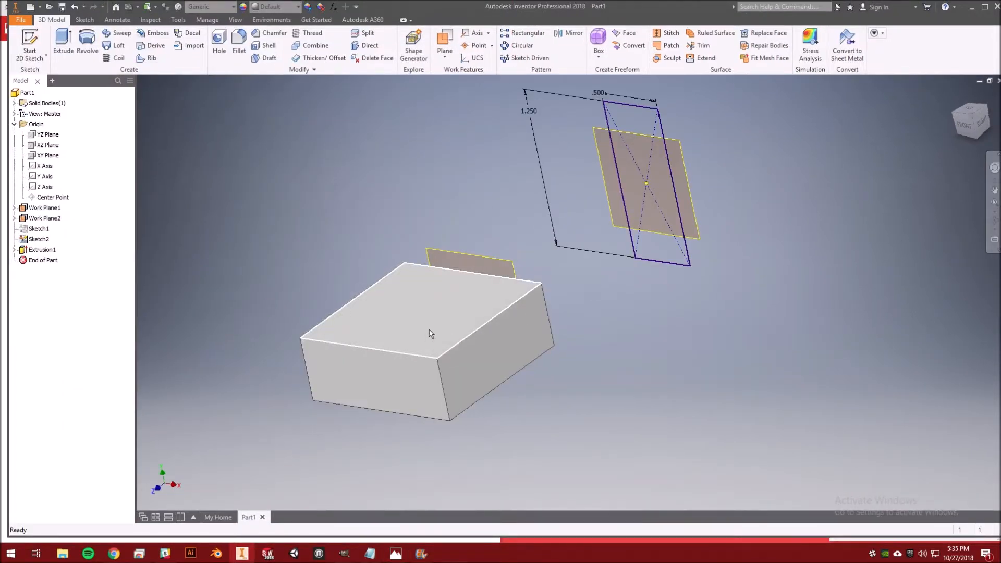
{"action": "scroll", "coordinate": [594, 270], "scroll_direction": "up", "scroll_amount": 3}
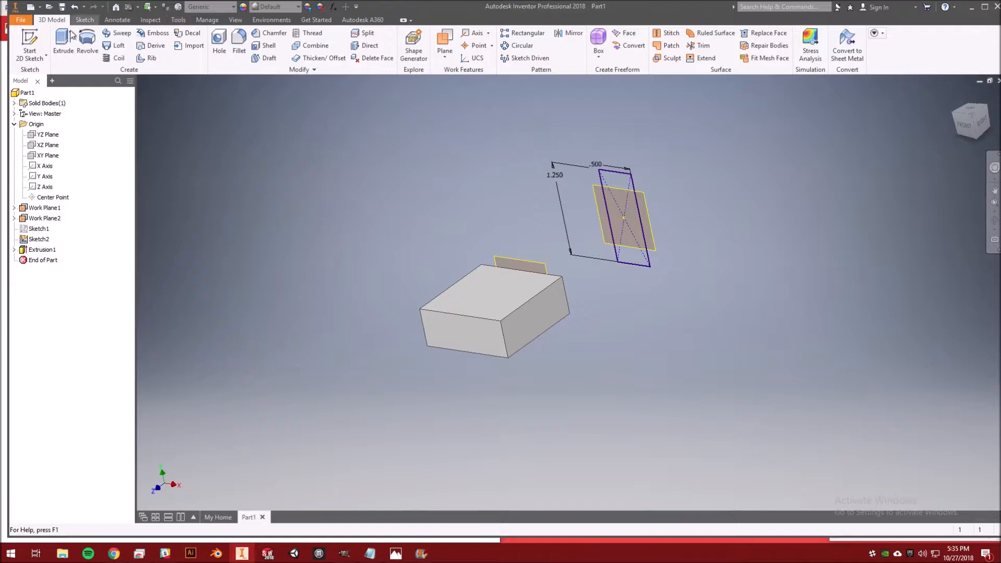
{"action": "left_click", "coordinate": [61, 45]}
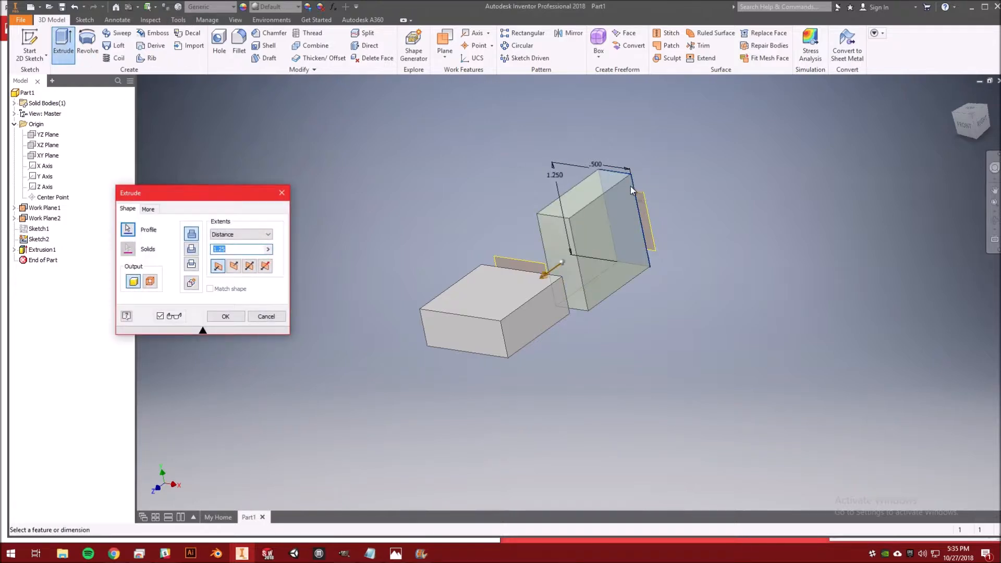
{"action": "middle_click_drag", "start_coordinate": [678, 194], "coordinate": [432, 188], "text": "shift"}
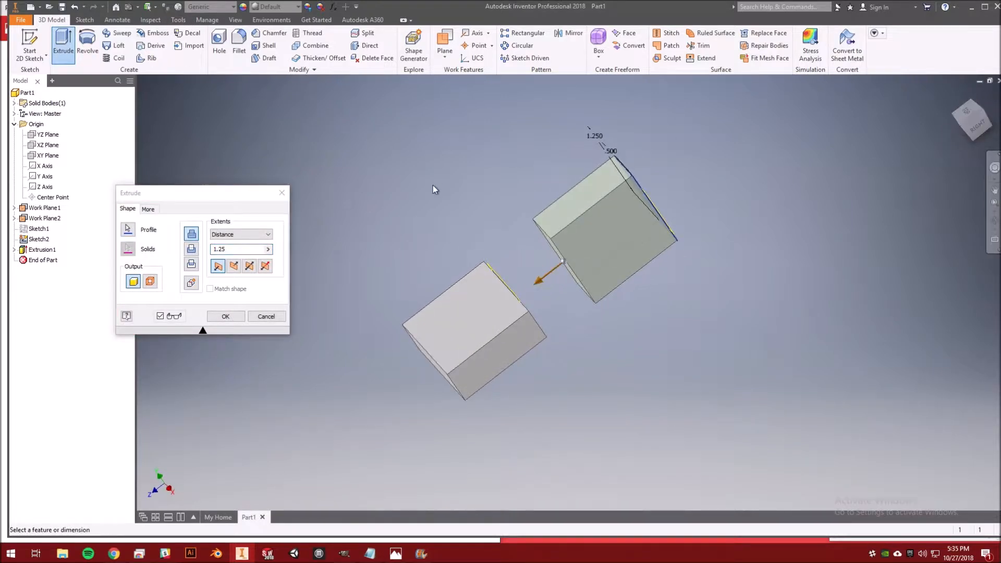
{"action": "left_click", "coordinate": [234, 266]}
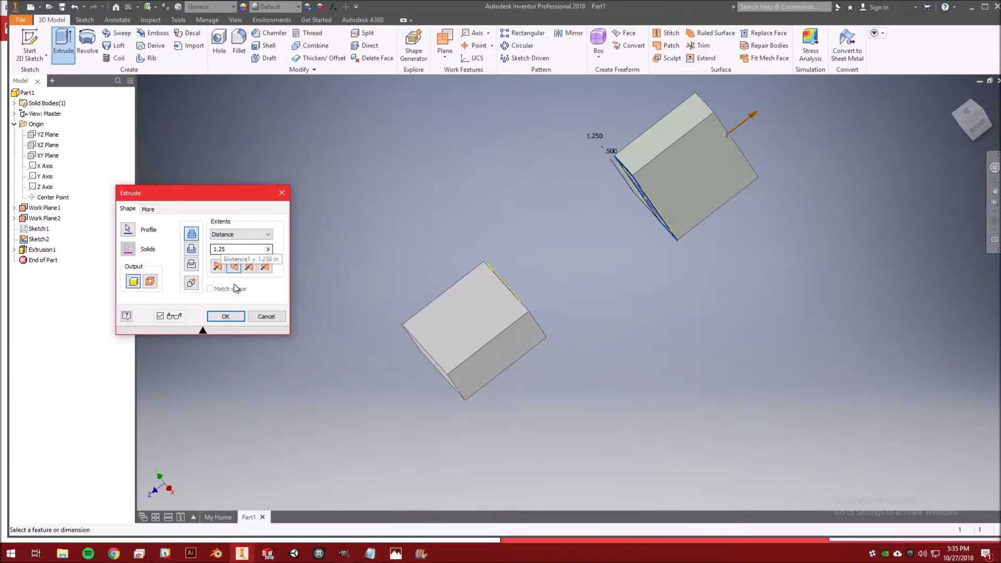
{"action": "left_click", "coordinate": [225, 316]}
Compare the orientation of the two extruded blocks with the link in the reference drawing.
{"action": "left_click_drag", "start_coordinate": [987, 121], "coordinate": [961, 130]}
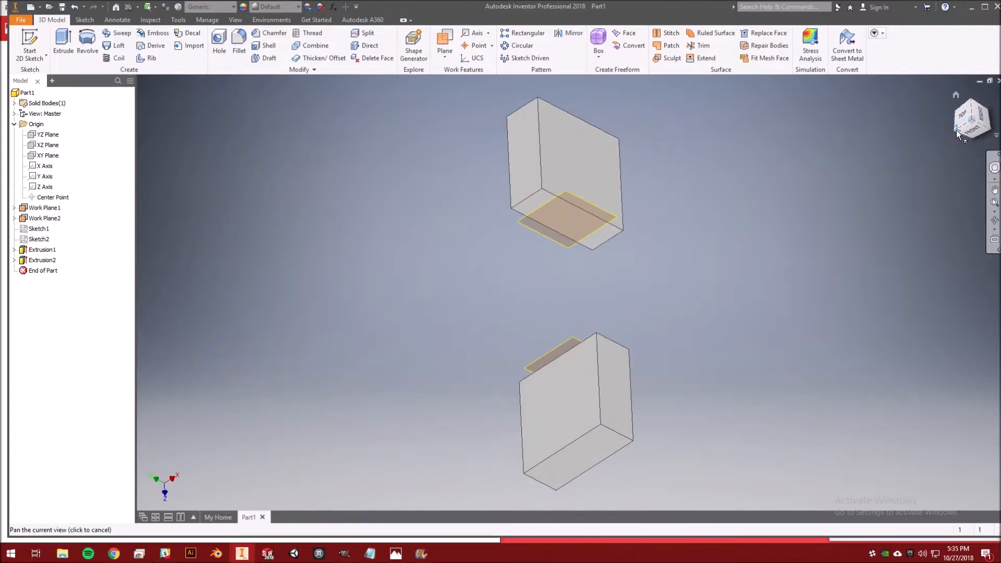
{"action": "left_click", "coordinate": [957, 129]}
{"action": "left_click", "coordinate": [395, 553]}
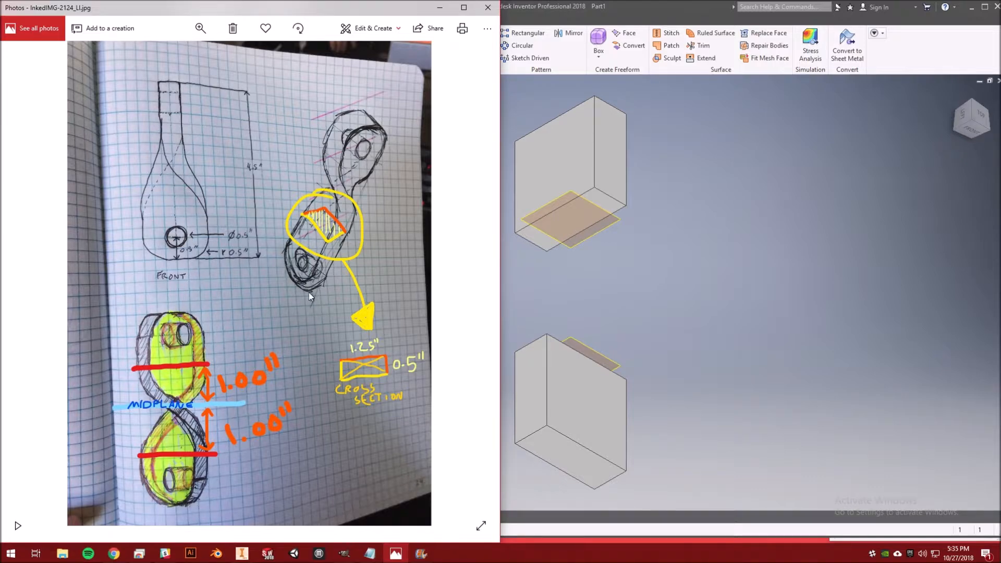
{"action": "left_click", "coordinate": [956, 95]}
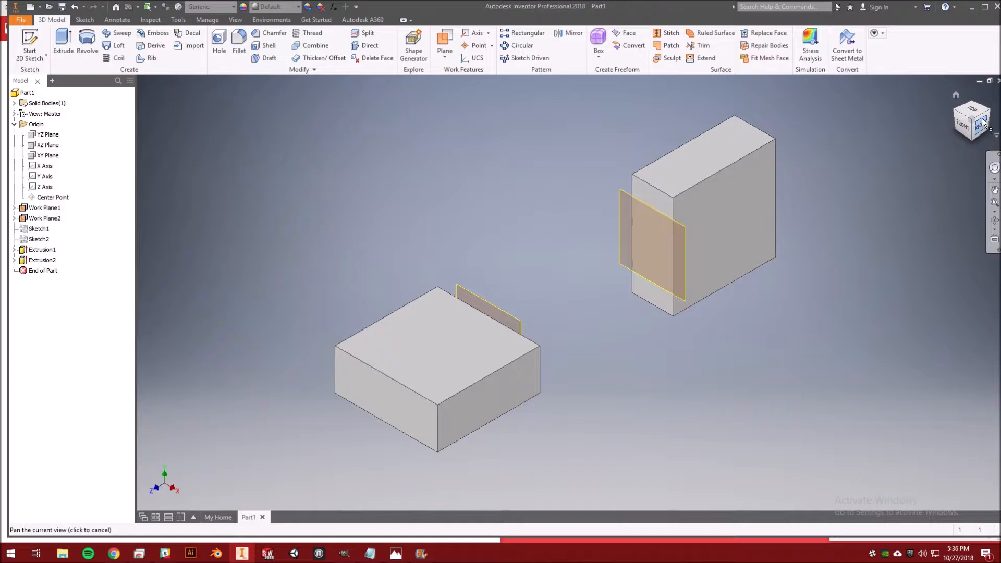
Start a sketch on the front block's top face and draw a circle about 0.27 in in diameter on its centreline.
{"action": "left_click", "coordinate": [29, 45]}
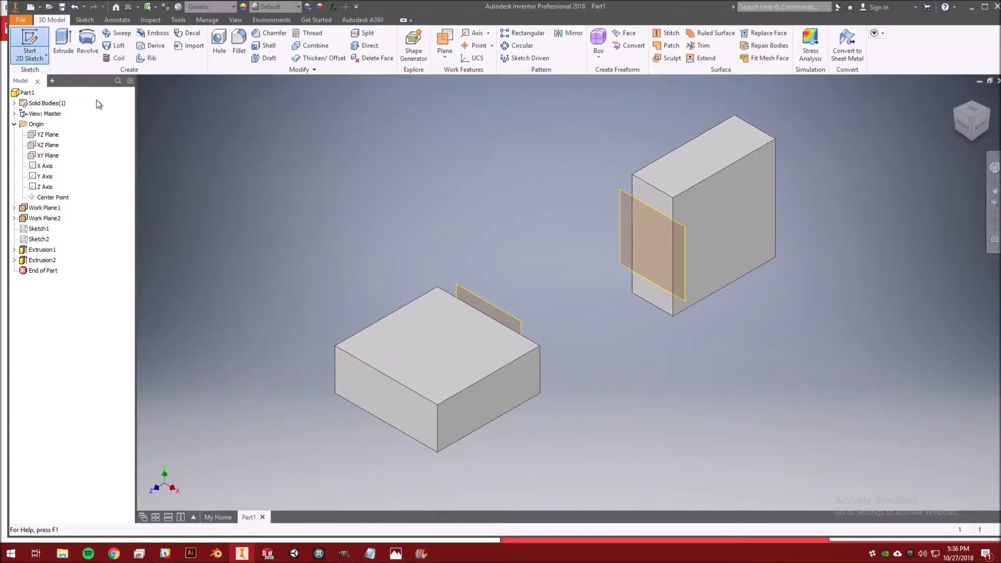
{"action": "left_click", "coordinate": [440, 344]}
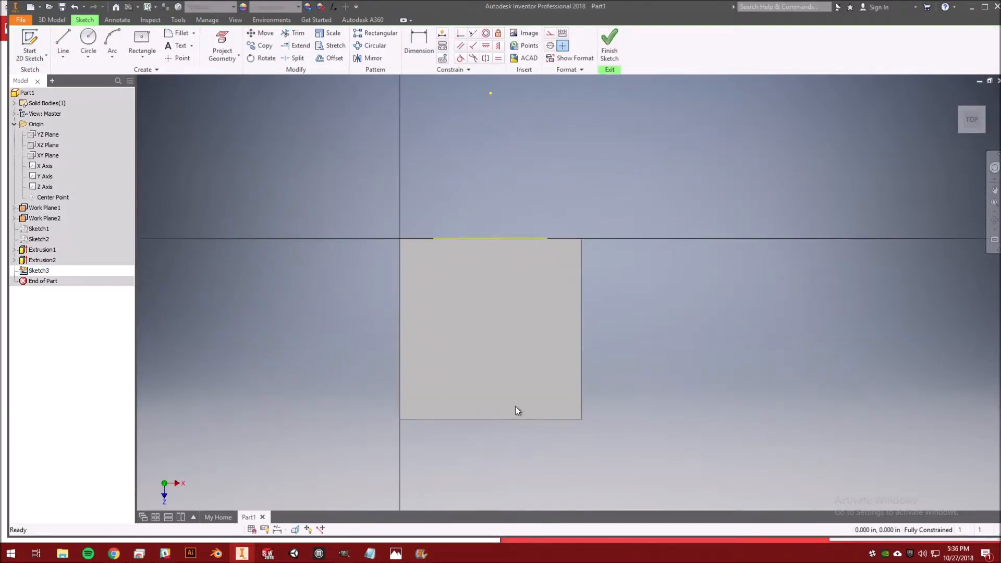
{"action": "left_click", "coordinate": [88, 42]}
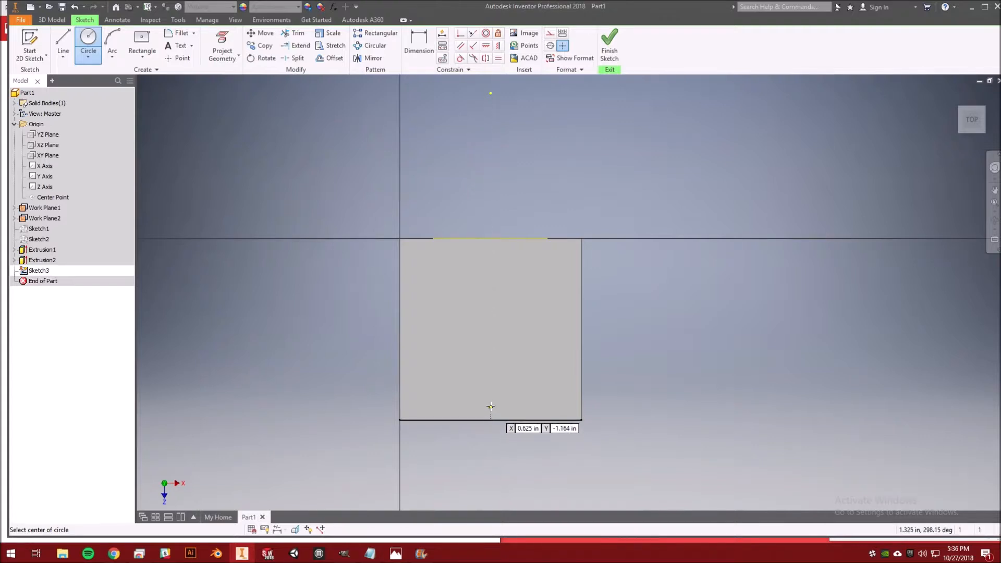
{"action": "left_click", "coordinate": [489, 358]}
{"action": "left_click", "coordinate": [505, 345]}
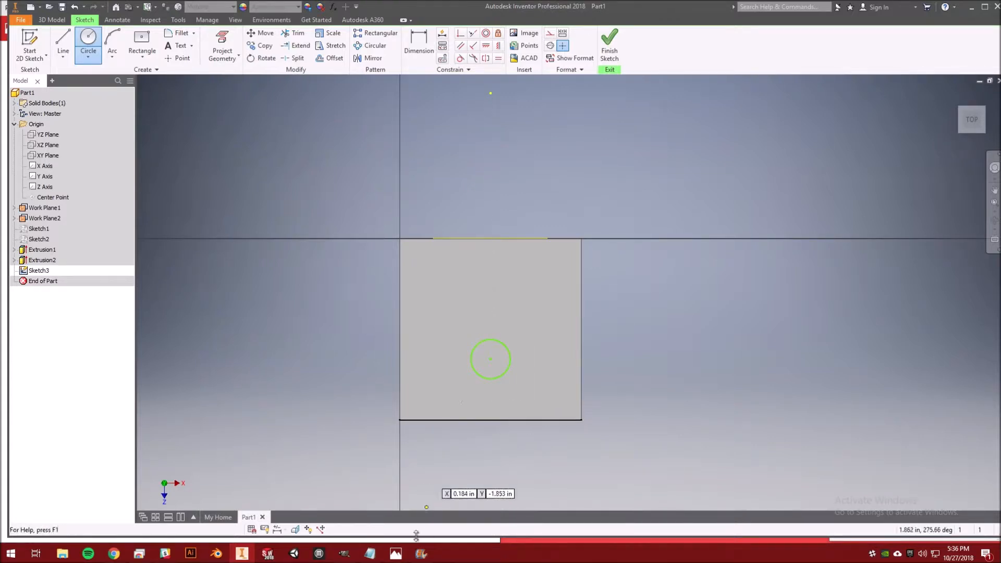
Check the hole position in the notes and dimension the circle's centre 0.5 in from the block's outer end edge.
{"action": "left_click", "coordinate": [395, 554]}
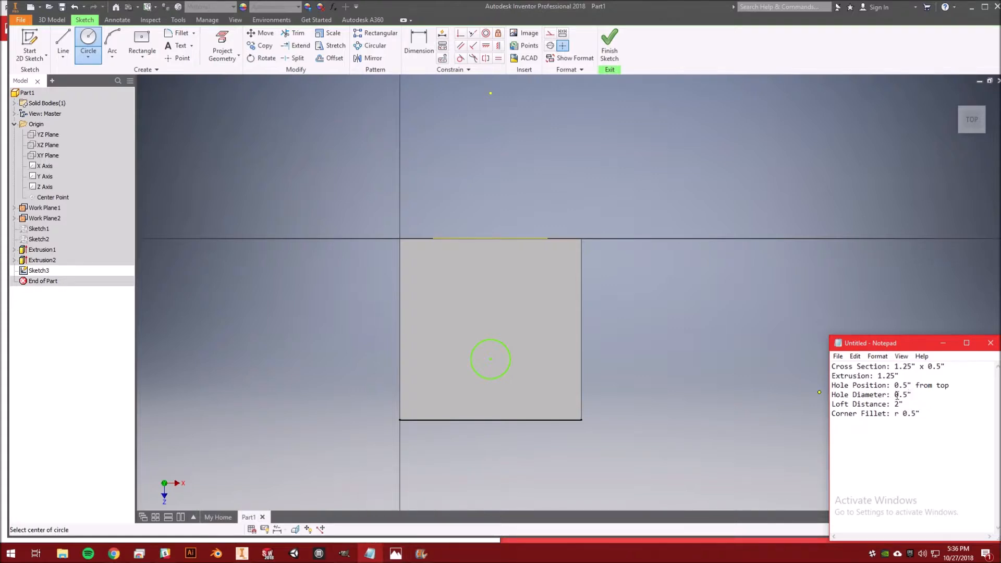
{"action": "key", "text": "d"}
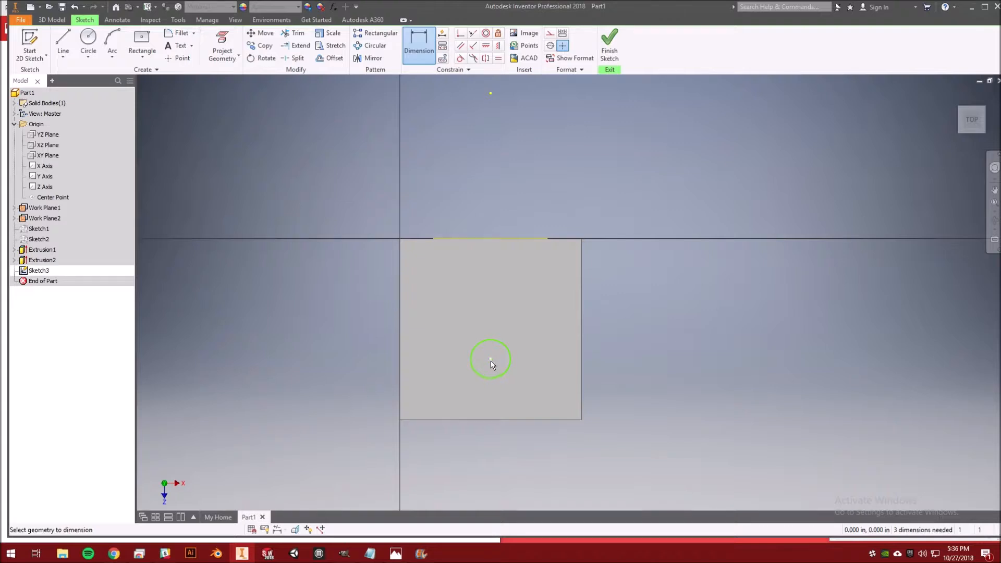
{"action": "left_click", "coordinate": [500, 420]}
{"action": "left_click", "coordinate": [664, 390]}
{"action": "type", "text": "0.5"}
{"action": "key", "text": "Return"}
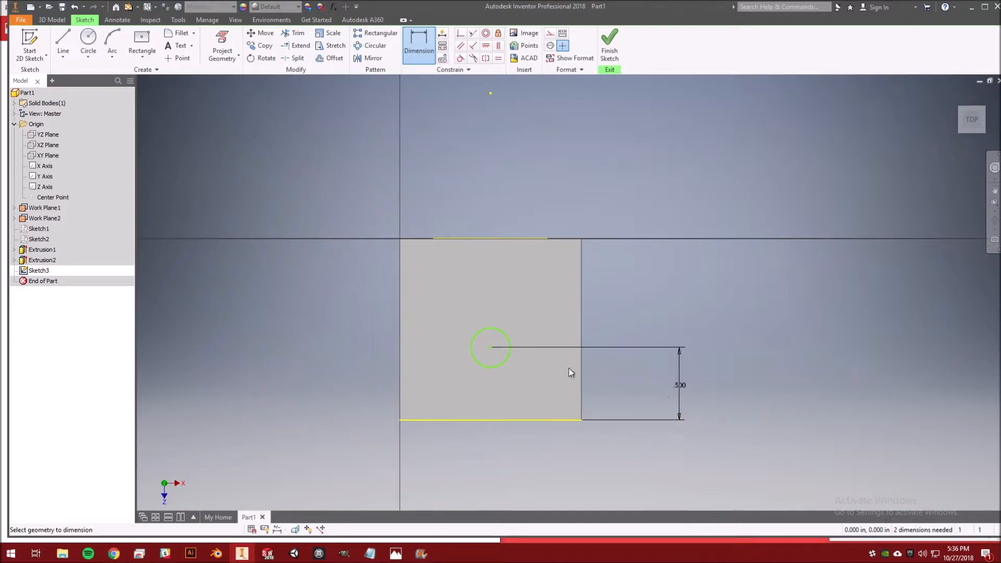
Check the hole diameter in the notes, dimension the circle's diameter as 0.5 in, and finish the sketch.
{"action": "left_click", "coordinate": [369, 553]}
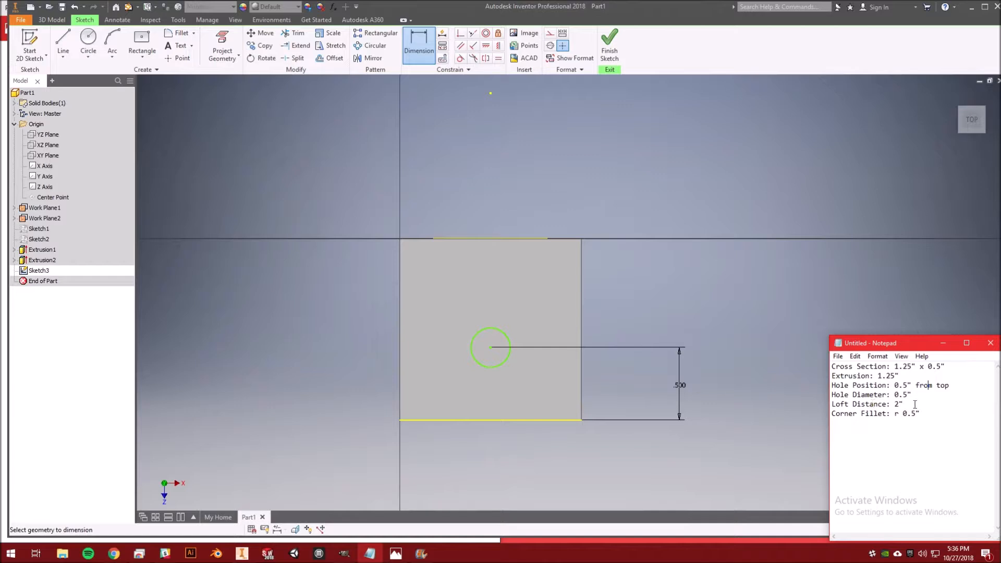
{"action": "left_click", "coordinate": [509, 346]}
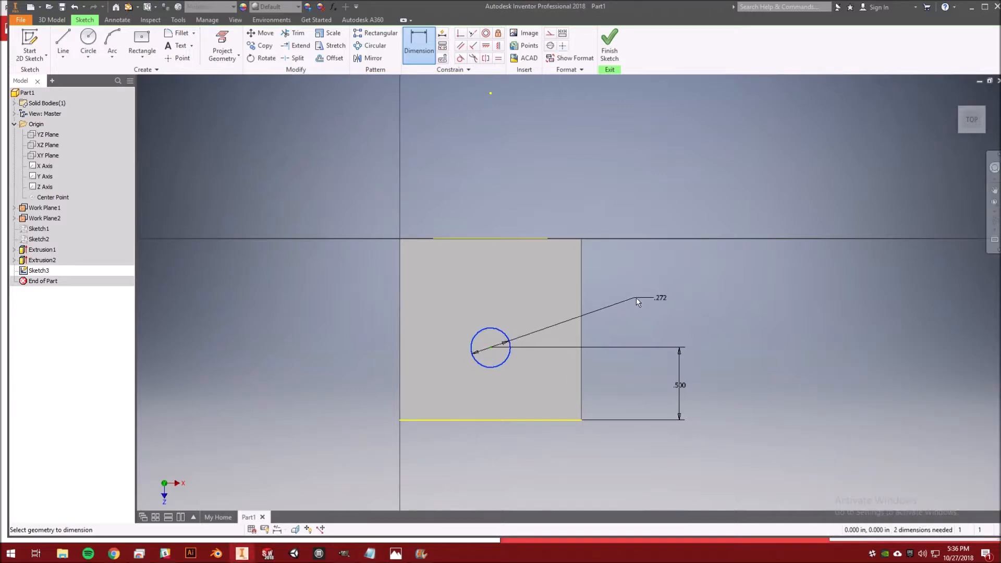
{"action": "left_click", "coordinate": [656, 298]}
{"action": "type", "text": "0.5"}
{"action": "key", "text": "Return"}
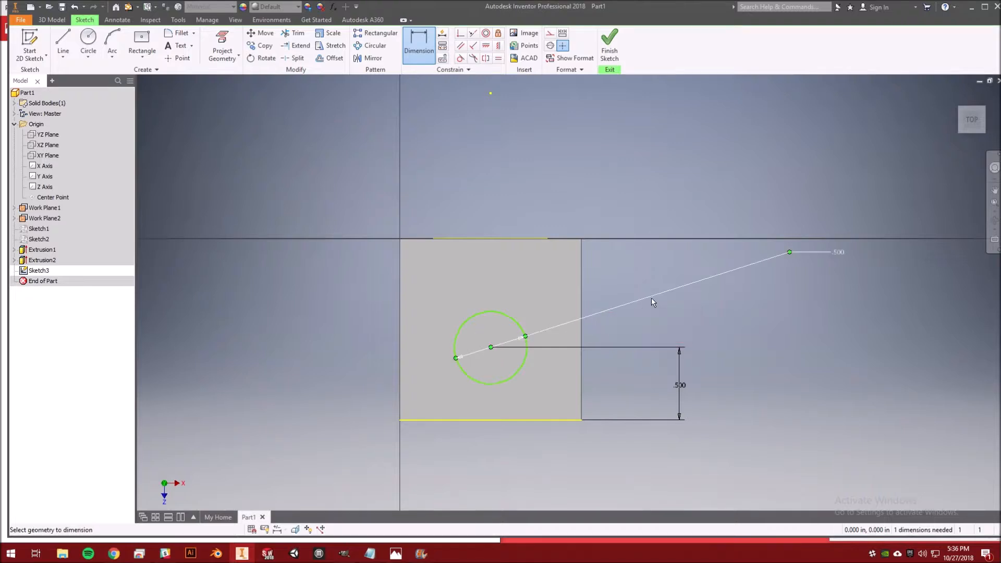
{"action": "scroll", "coordinate": [662, 313], "scroll_direction": "up", "scroll_amount": 5}
{"action": "scroll", "coordinate": [655, 364], "scroll_direction": "down", "scroll_amount": 3}
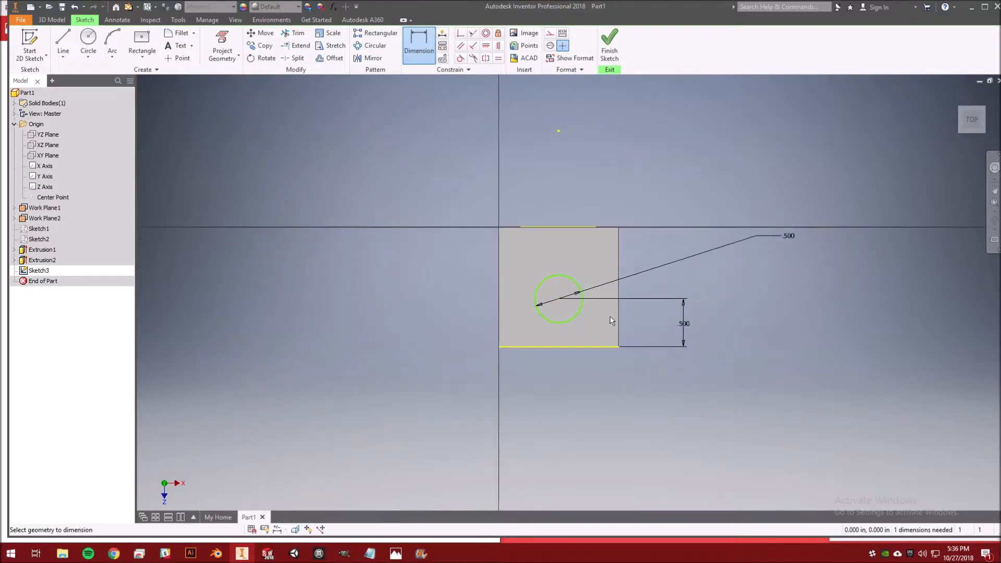
{"action": "left_click", "coordinate": [609, 50]}
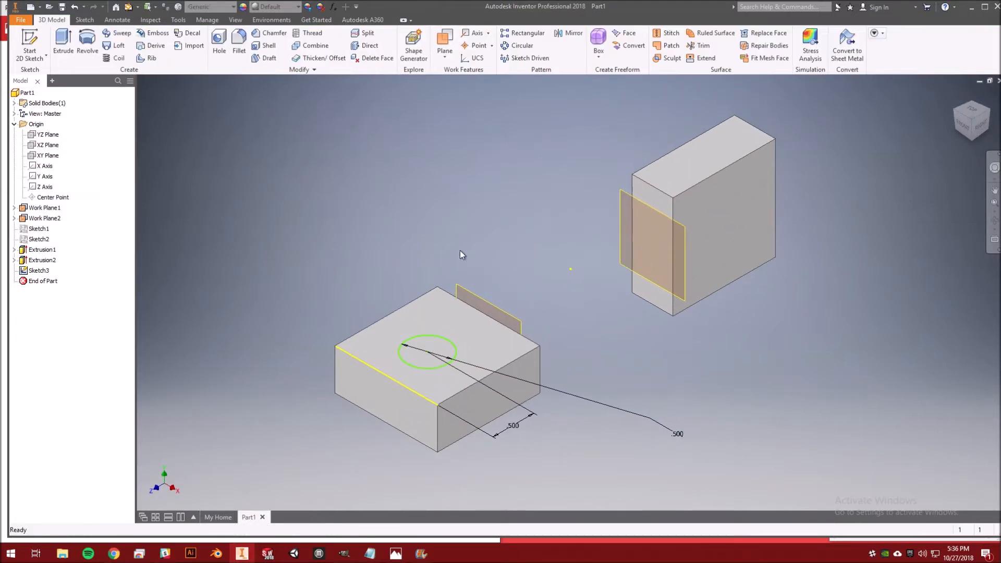
Cut the circle down through the front block with an Extrude cut using the To Next extent.
{"action": "left_click", "coordinate": [63, 42]}
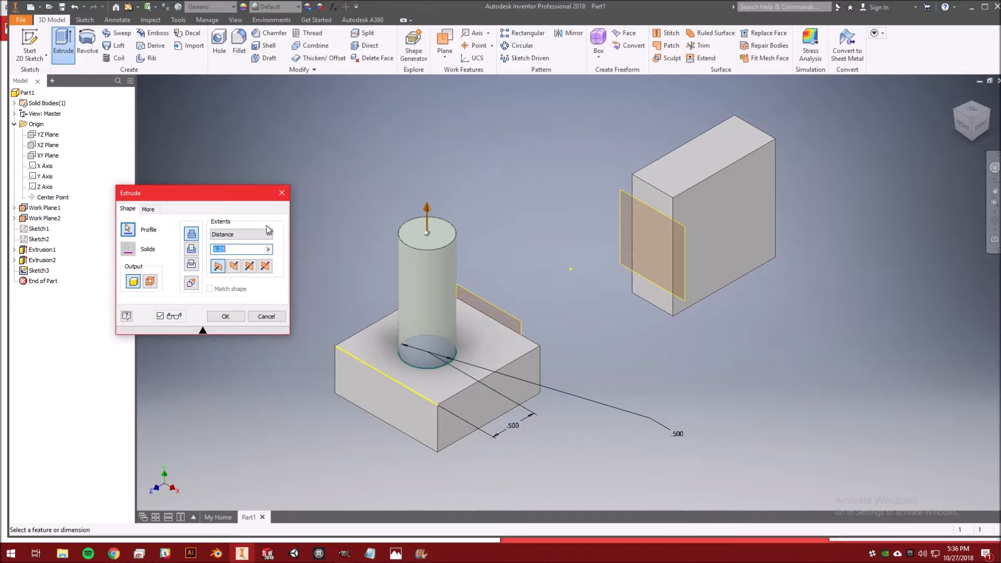
{"action": "left_click", "coordinate": [189, 250]}
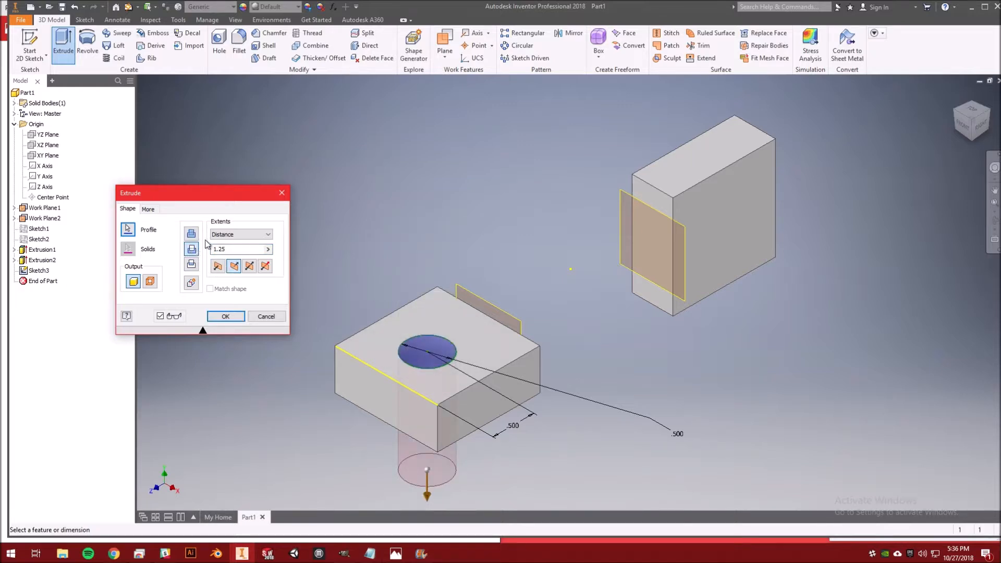
{"action": "left_click", "coordinate": [238, 235]}
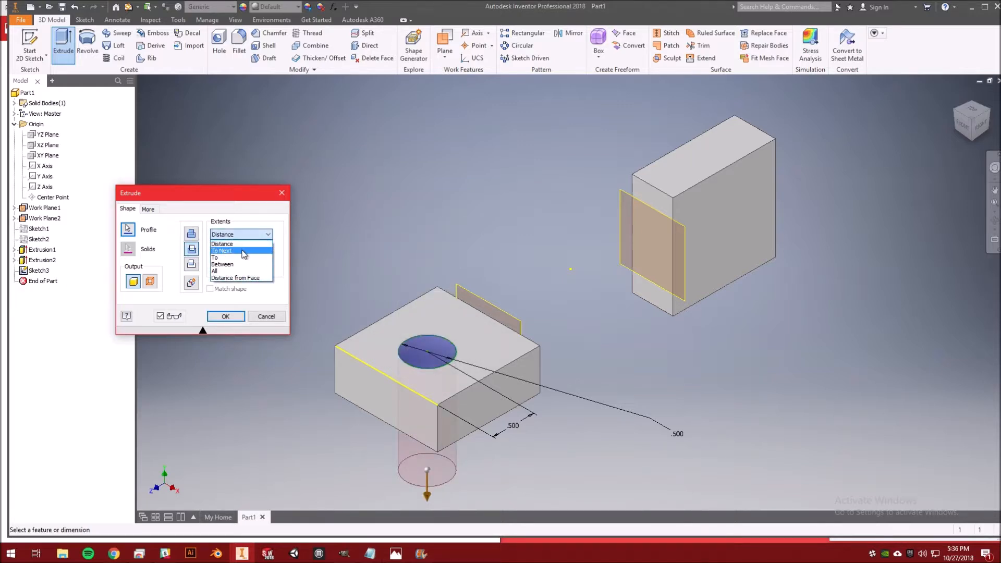
{"action": "left_click", "coordinate": [241, 251]}
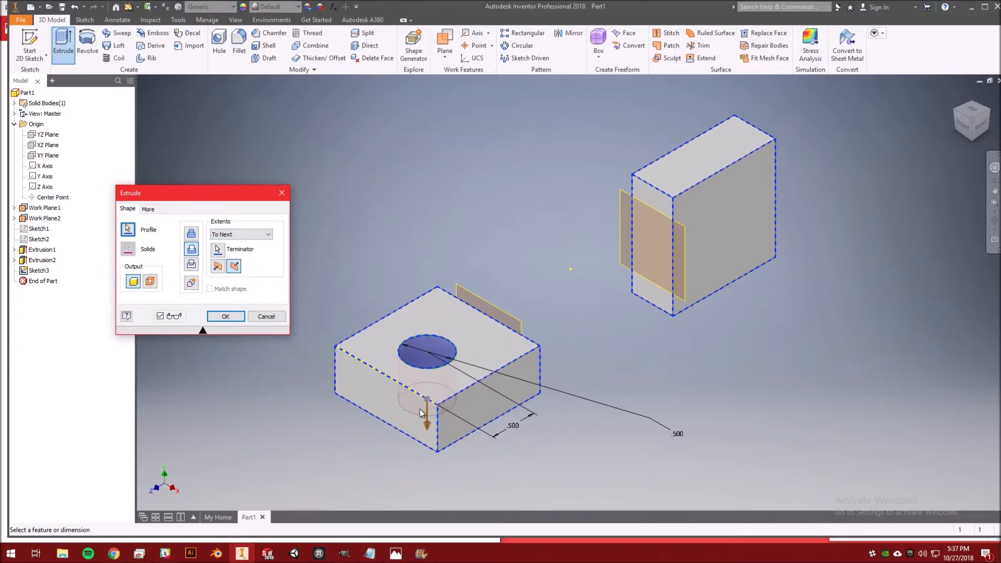
{"action": "left_click", "coordinate": [232, 319]}
Start a sketch on the rear block's large side face and draw a circle at mid-height, centred about 0.46 in from the outer end edge.
{"action": "mouse_move", "coordinate": [398, 313]}
{"action": "middle_mouse_down", "text": "shift"}
{"action": "mouse_move", "coordinate": [398, 396]}
{"action": "mouse_move", "coordinate": [397, 307]}
{"action": "mouse_move", "coordinate": [376, 297]}
{"action": "middle_mouse_up", "text": "shift"}
{"action": "left_click", "coordinate": [29, 44]}
{"action": "left_click", "coordinate": [766, 240]}
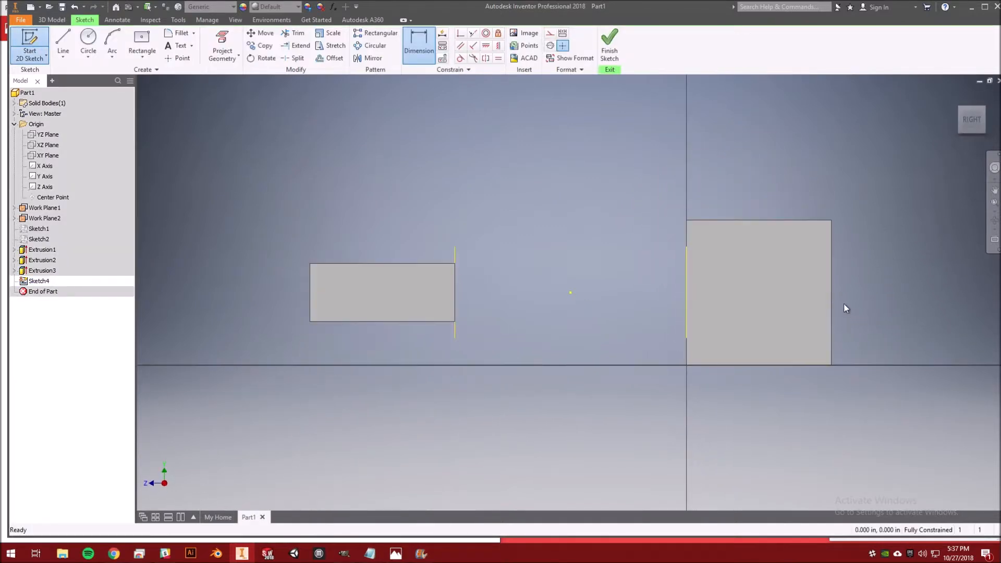
{"action": "key", "text": "c"}
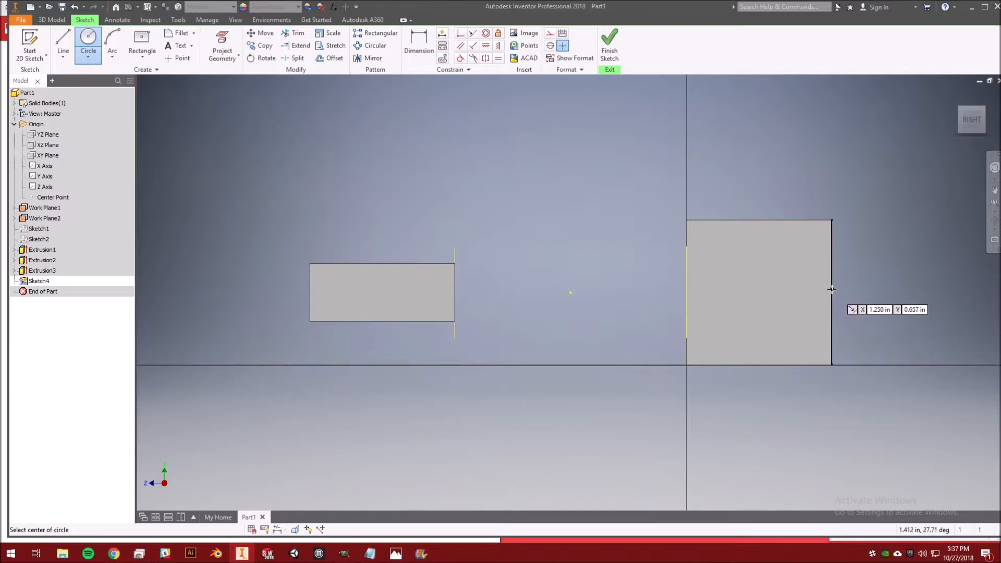
{"action": "left_click", "coordinate": [777, 293]}
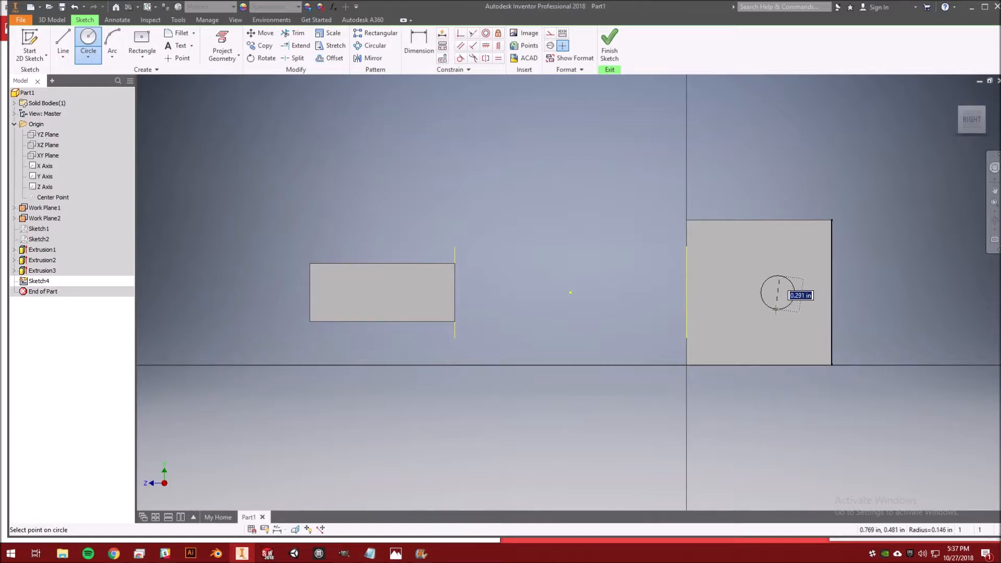
{"action": "left_click", "coordinate": [777, 315]}
Dimension the circle's centre 0.5 in from the rear block's outer end edge.
{"action": "key", "text": "d"}
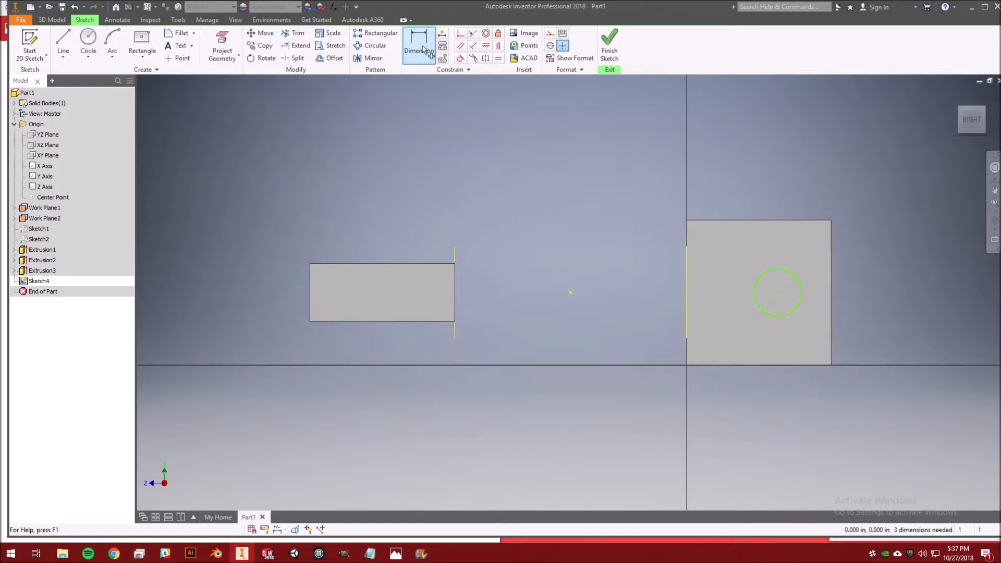
{"action": "left_click", "coordinate": [831, 295]}
{"action": "left_click", "coordinate": [777, 293]}
{"action": "left_click", "coordinate": [828, 166]}
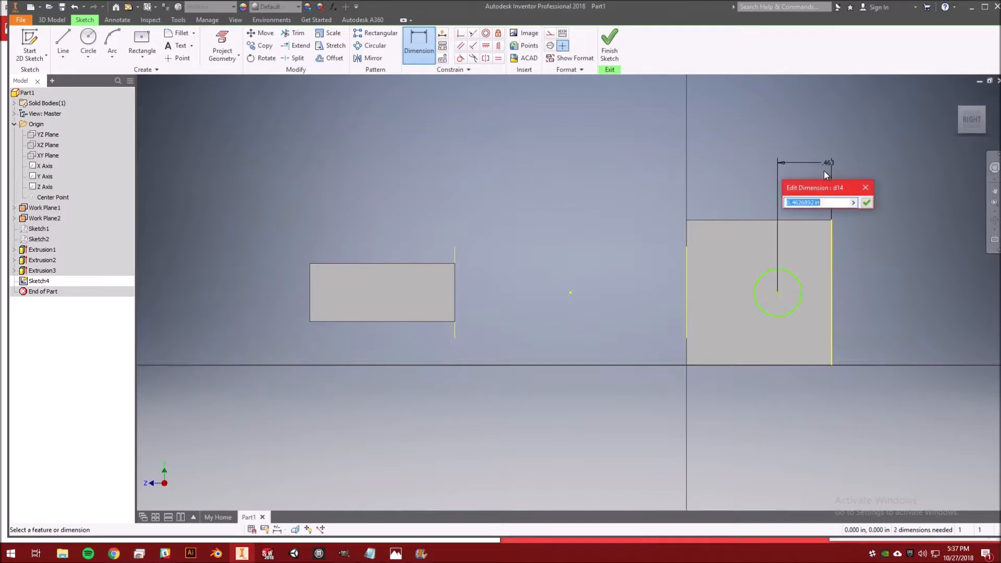
{"action": "type", "text": "0.5"}
{"action": "key", "text": "Return"}
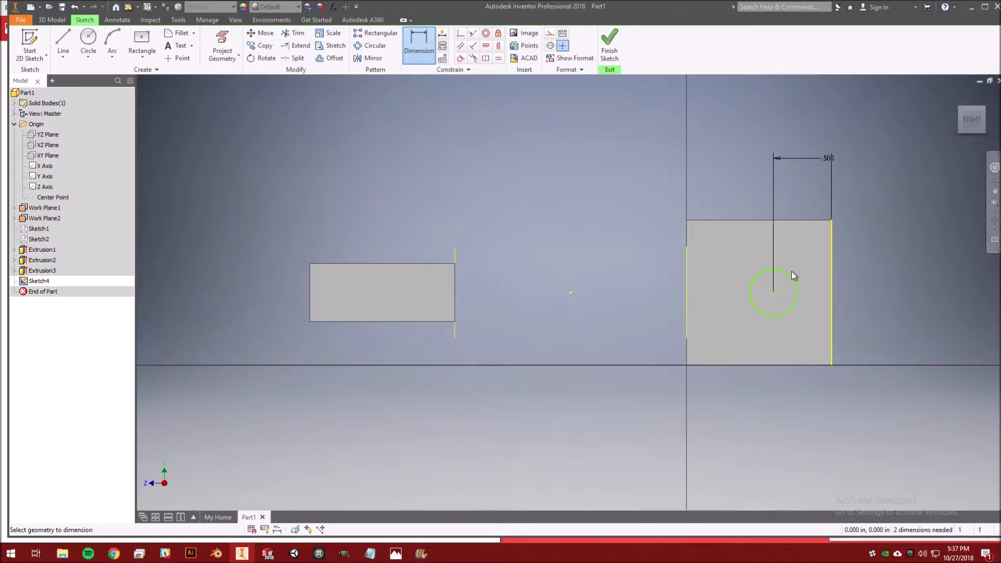
Dimension the circle's diameter as 0.5 in and finish the sketch.
{"action": "left_click", "coordinate": [866, 205]}
{"action": "type", "text": "0.5"}
{"action": "key", "text": "Return"}
{"action": "left_click", "coordinate": [607, 58]}
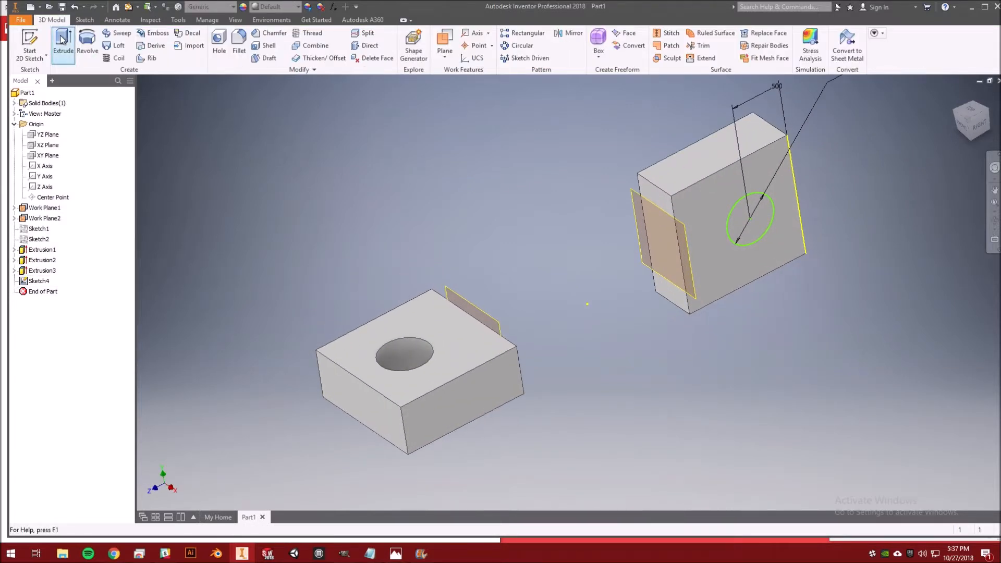
Cut the circle through the rear block with an Extrude cut using the To Next extent.
{"action": "left_click", "coordinate": [63, 40]}
{"action": "left_click", "coordinate": [192, 249]}
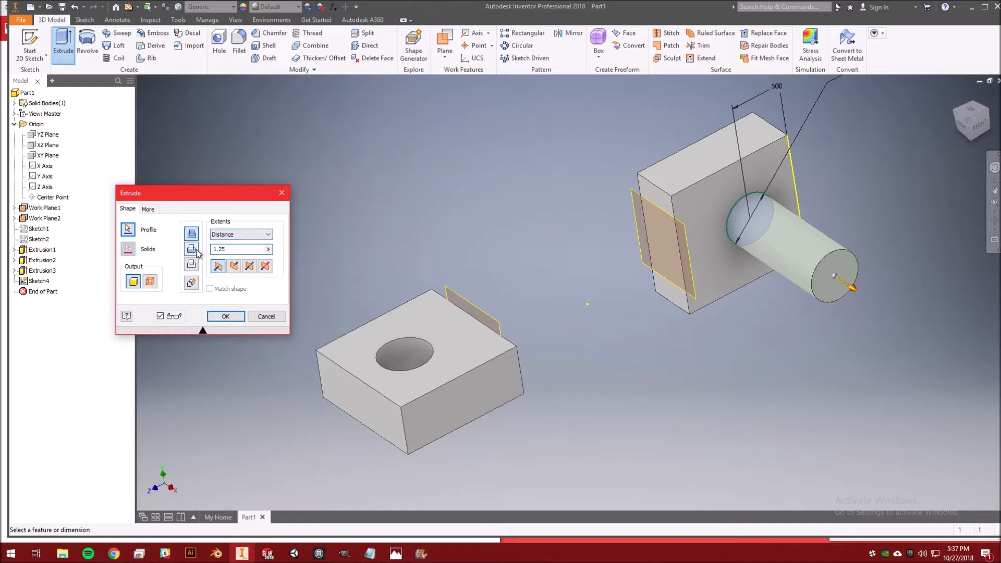
{"action": "left_click", "coordinate": [226, 237]}
{"action": "left_click", "coordinate": [235, 255]}
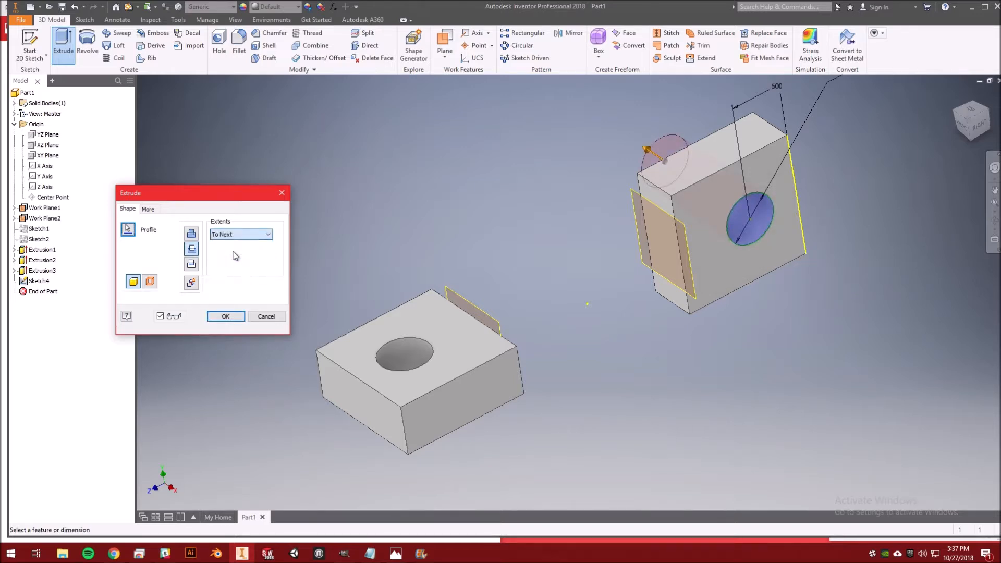
{"action": "left_click", "coordinate": [225, 317]}
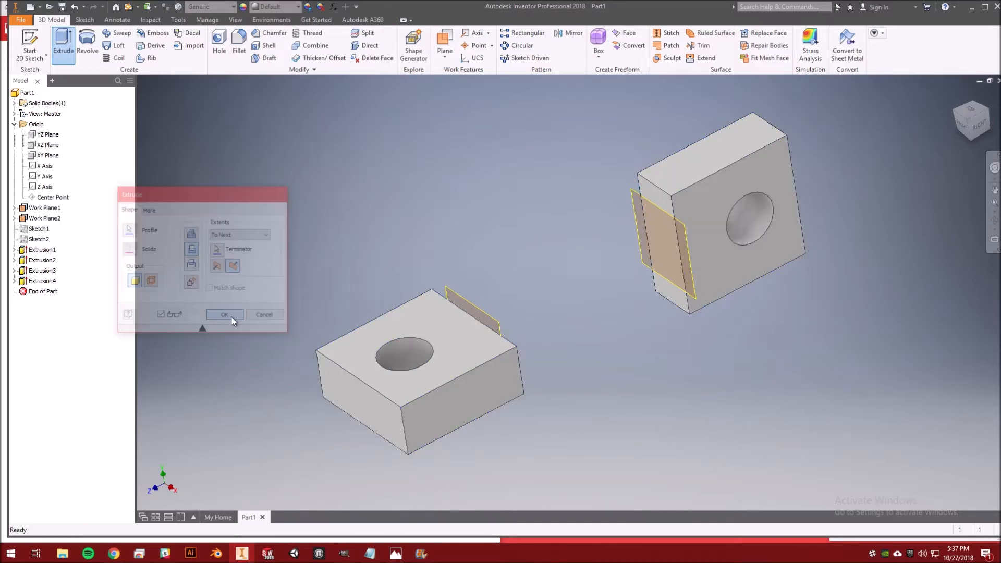
Check the corner radius in the notes and fillet the four outer corner edges of the two blocks with a 0.5 in radius.
{"action": "scroll", "coordinate": [691, 301], "scroll_direction": "down", "scroll_amount": 3}
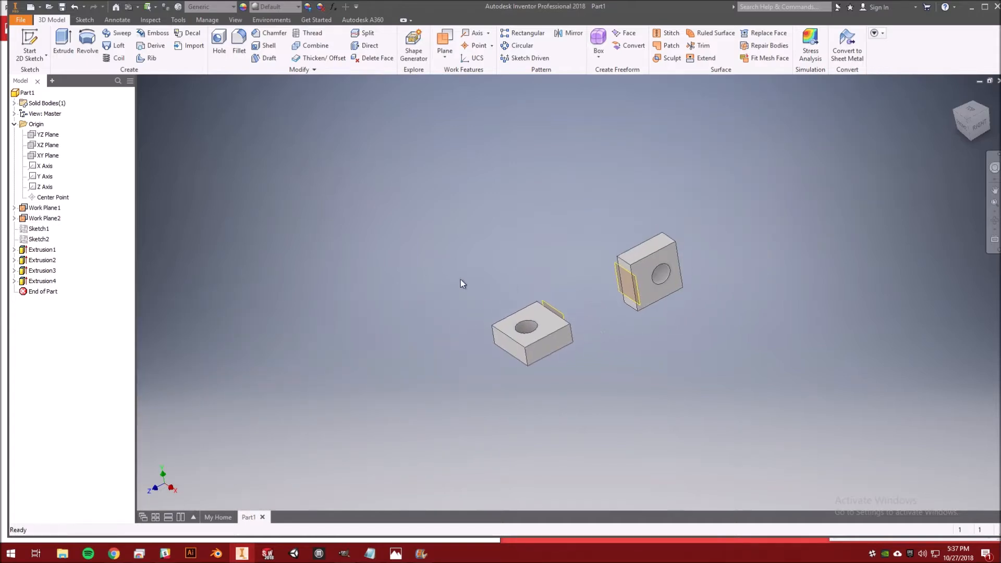
{"action": "scroll", "coordinate": [528, 258], "scroll_direction": "up", "scroll_amount": 3}
{"action": "left_click", "coordinate": [240, 51]}
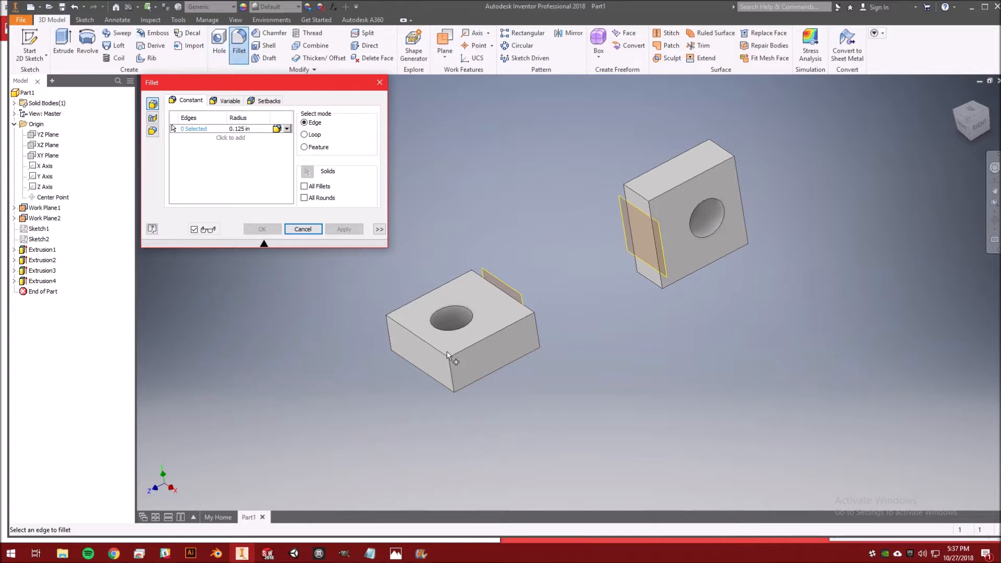
{"action": "left_click", "coordinate": [452, 368]}
{"action": "left_click", "coordinate": [392, 333]}
{"action": "left_click", "coordinate": [728, 153]}
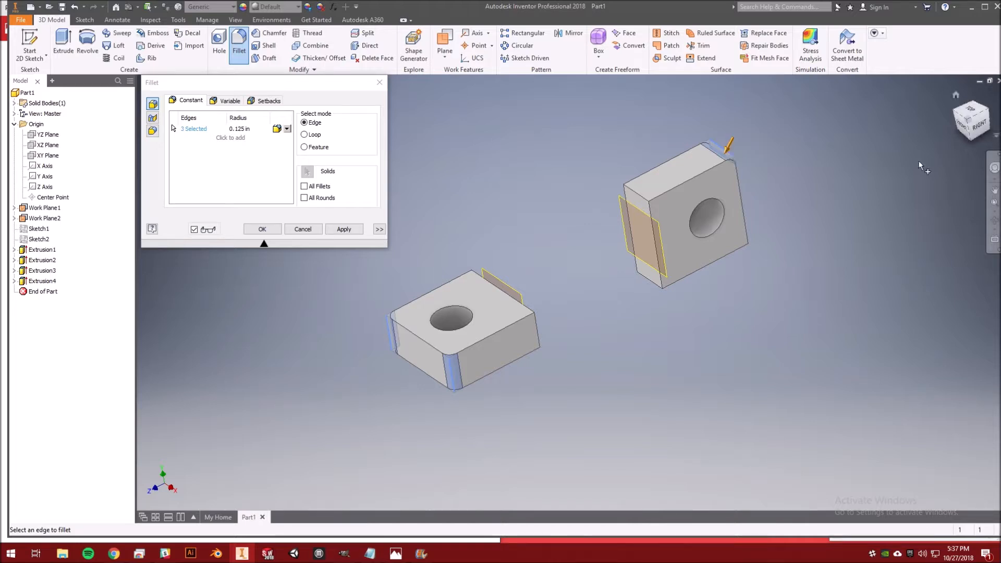
{"action": "mouse_move", "coordinate": [730, 155]}
{"action": "middle_mouse_down", "text": "shift"}
{"action": "mouse_move", "coordinate": [772, 184]}
{"action": "mouse_move", "coordinate": [755, 192]}
{"action": "mouse_move", "coordinate": [761, 231]}
{"action": "middle_mouse_up", "text": "shift"}
{"action": "left_click", "coordinate": [755, 190]}
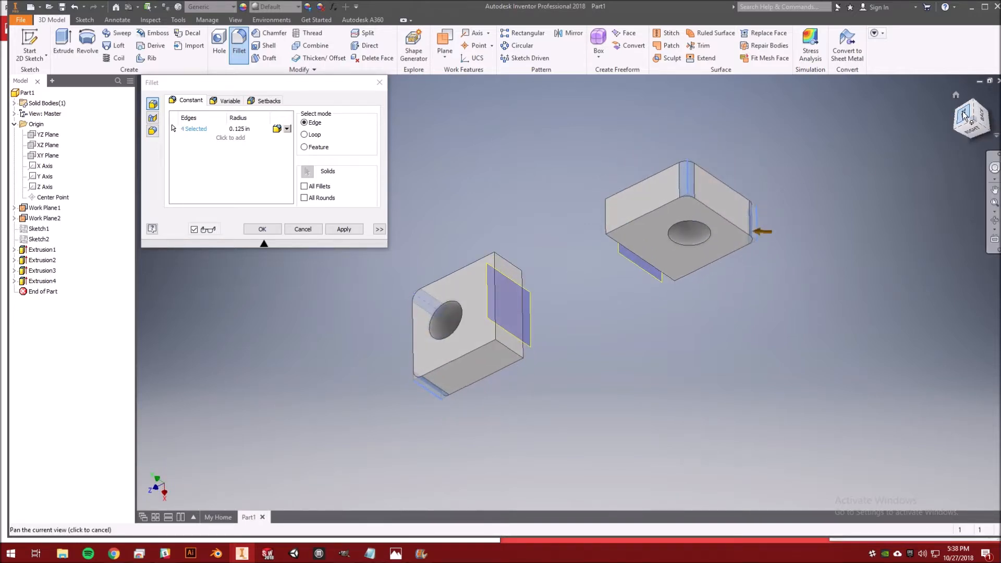
{"action": "left_click", "coordinate": [369, 554]}
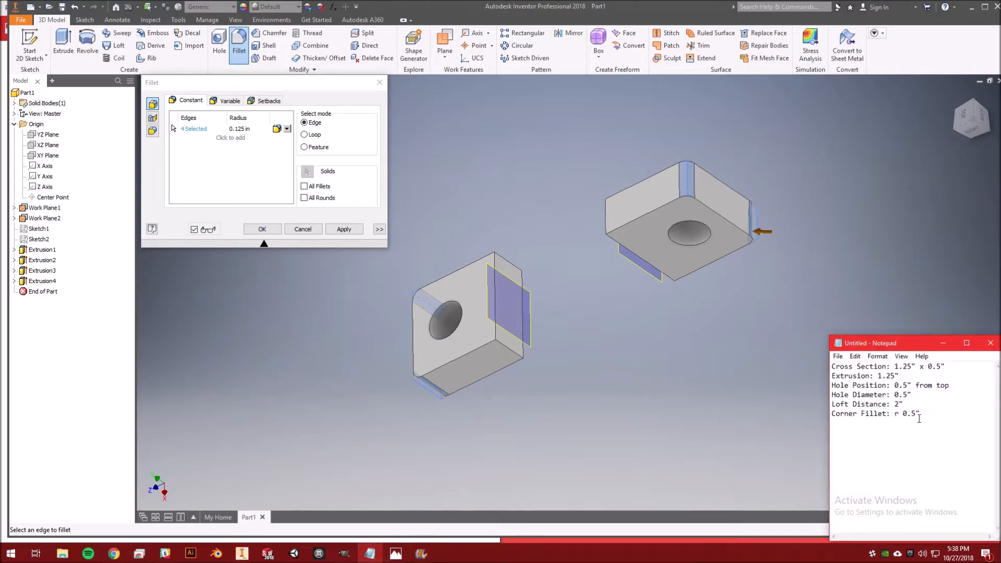
{"action": "left_click", "coordinate": [240, 128]}
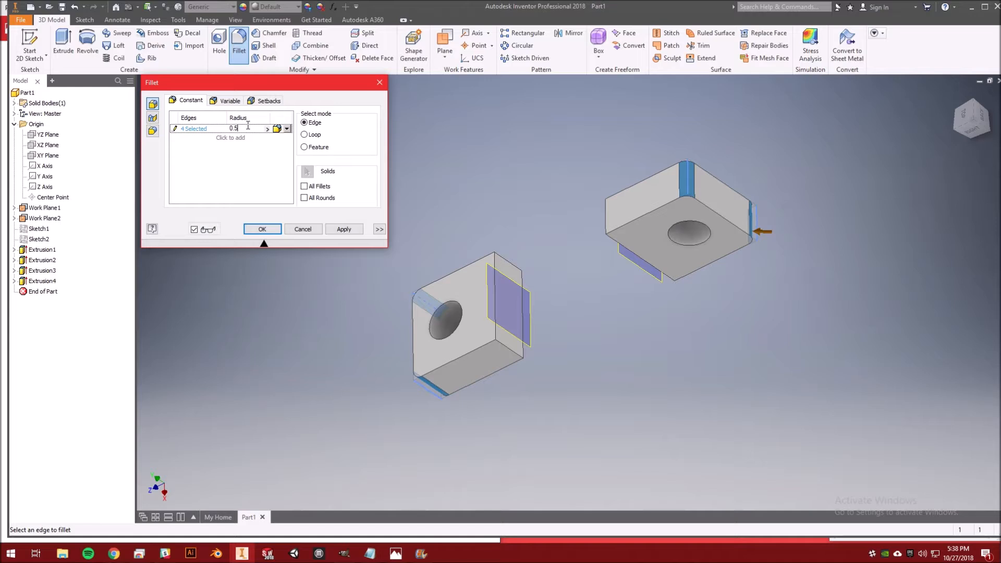
{"action": "middle_click_drag", "start_coordinate": [490, 286], "coordinate": [540, 272]}
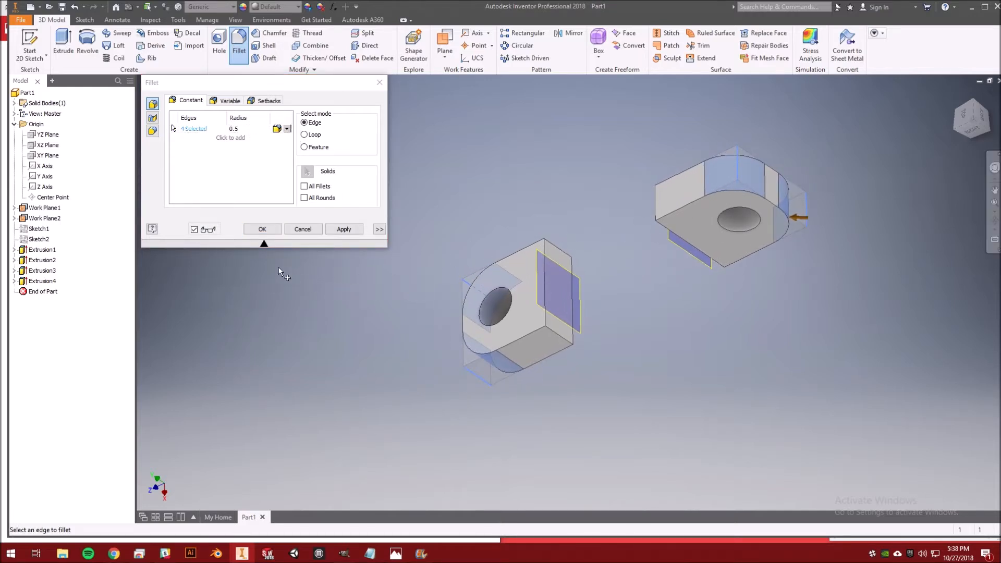
{"action": "left_click", "coordinate": [263, 229]}
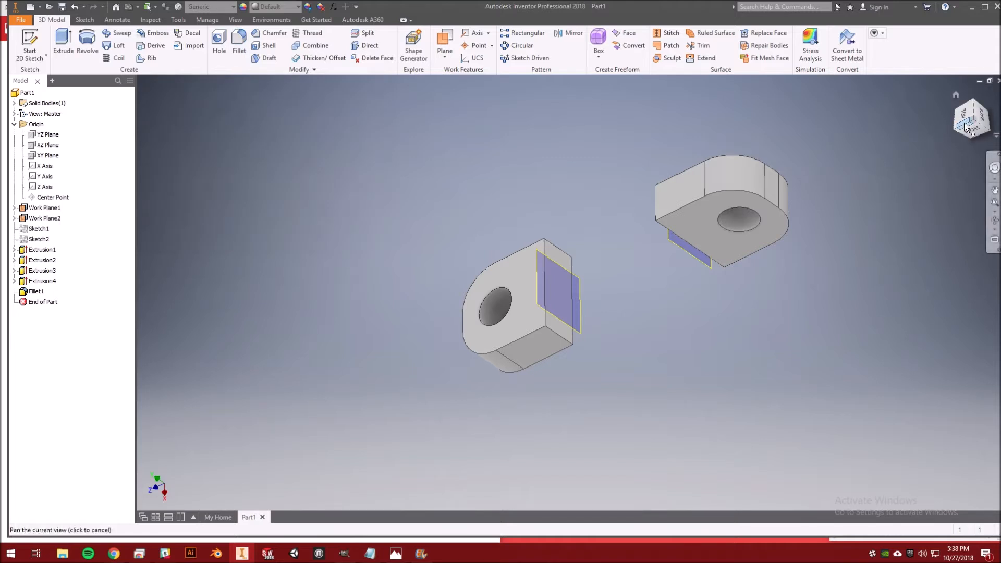
Compare the rounded end blocks with the link in the reference drawing and return to the home view.
{"action": "left_click", "coordinate": [966, 126]}
{"action": "left_click", "coordinate": [395, 553]}
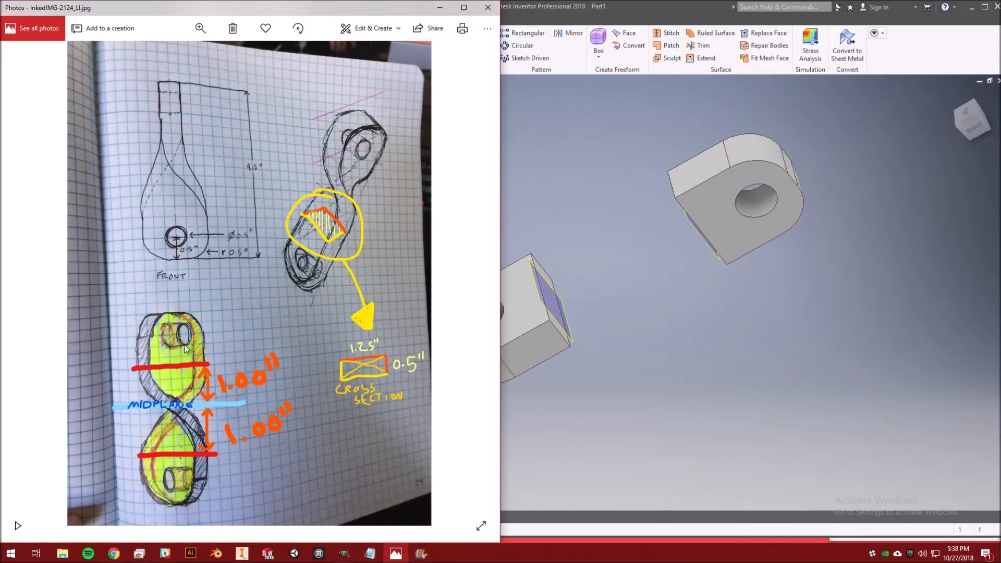
{"action": "left_click", "coordinate": [956, 96]}
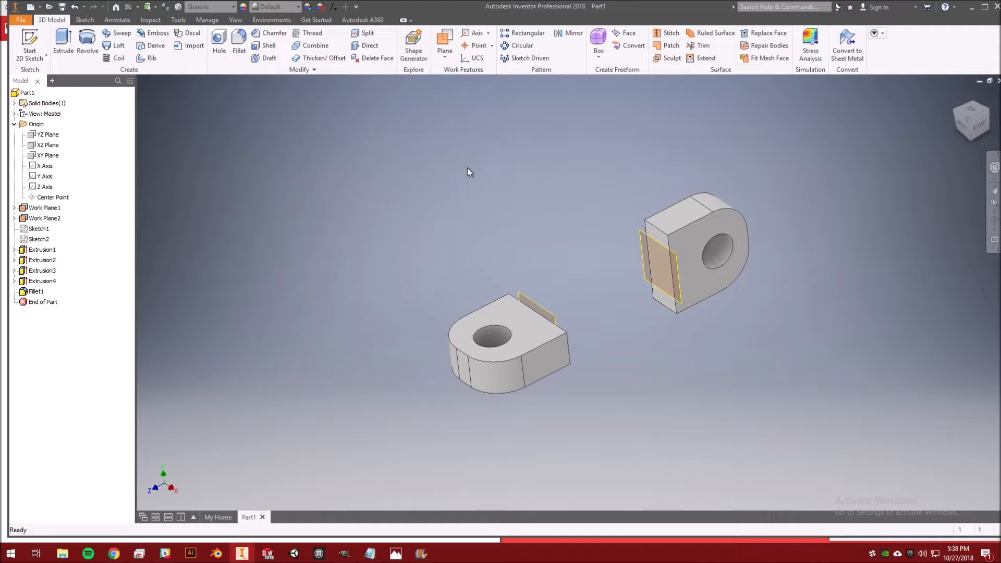
Start a solid Loft with the facing inner end faces of the two blocks as its sections.
{"action": "left_click", "coordinate": [119, 46]}
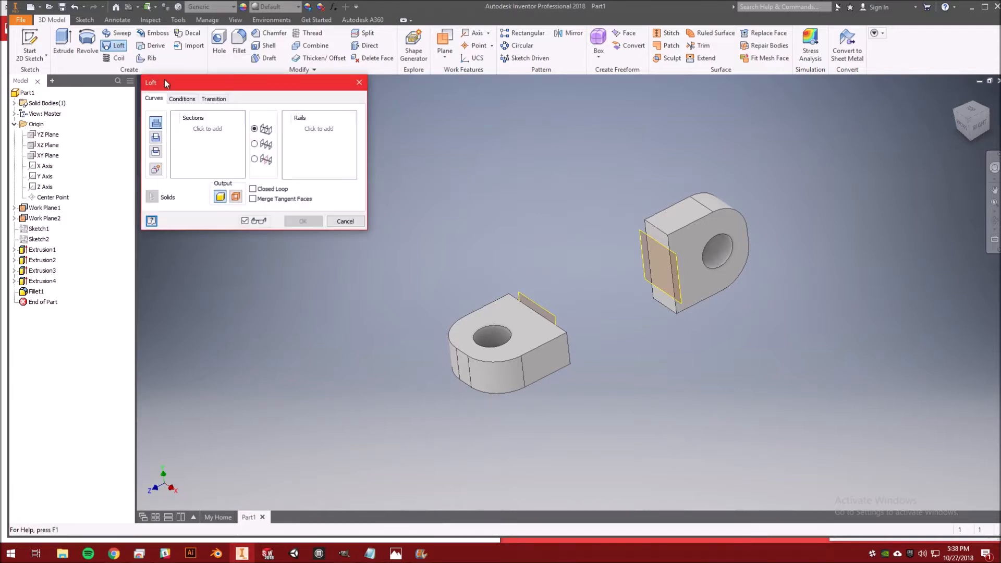
{"action": "left_click", "coordinate": [211, 130]}
{"action": "middle_click_drag", "start_coordinate": [781, 198], "coordinate": [666, 340], "text": "shift"}
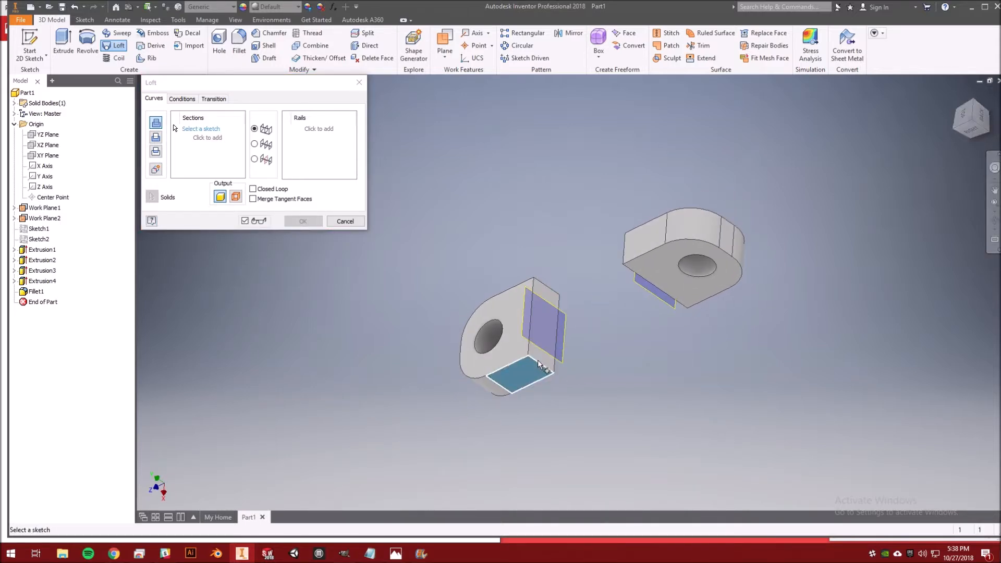
{"action": "left_click", "coordinate": [552, 369]}
{"action": "middle_click_drag", "start_coordinate": [599, 302], "coordinate": [685, 279], "text": "shift"}
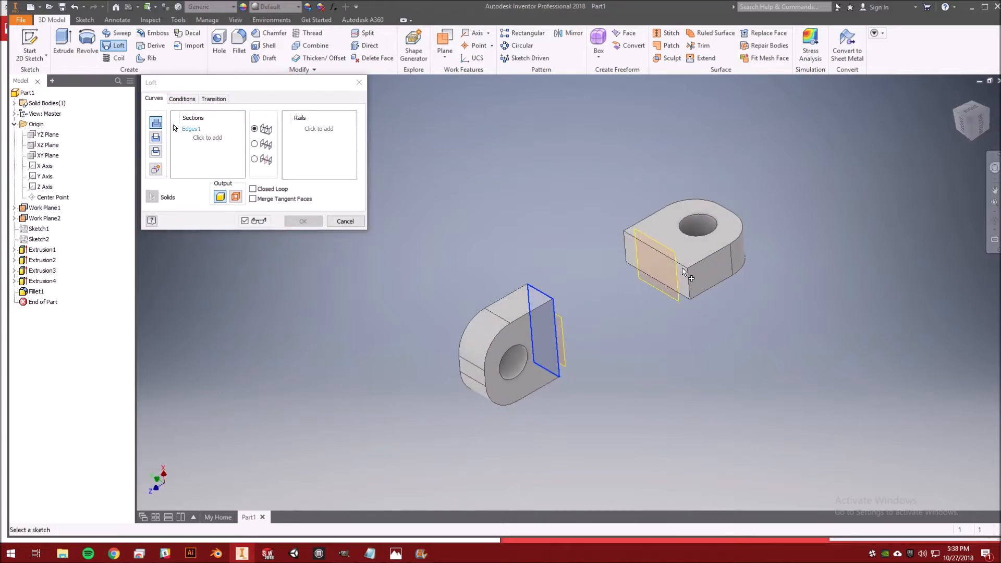
{"action": "left_click", "coordinate": [684, 296]}
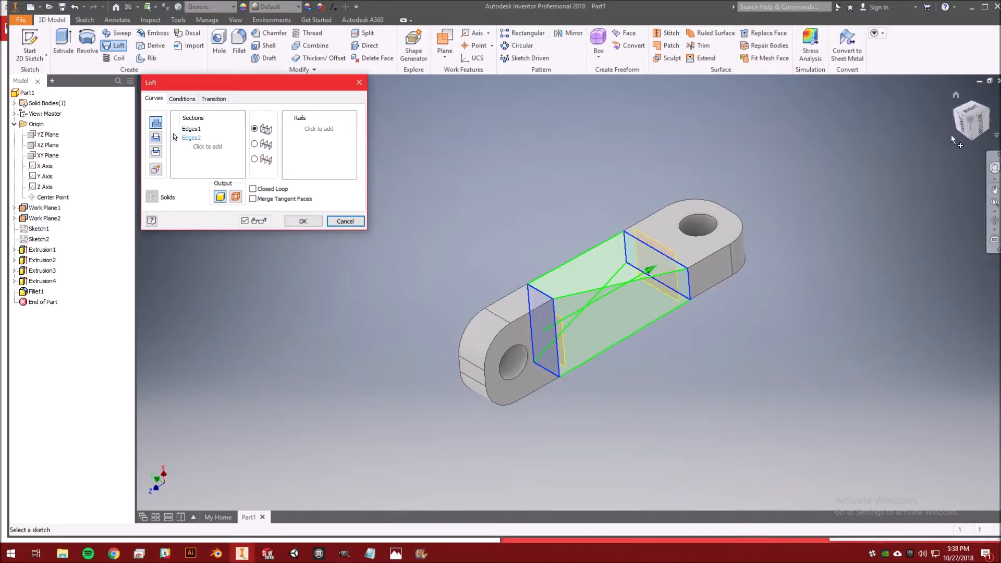
Examine the loft preview from several sides and compare its twist with the reference drawing.
{"action": "left_click", "coordinate": [977, 124]}
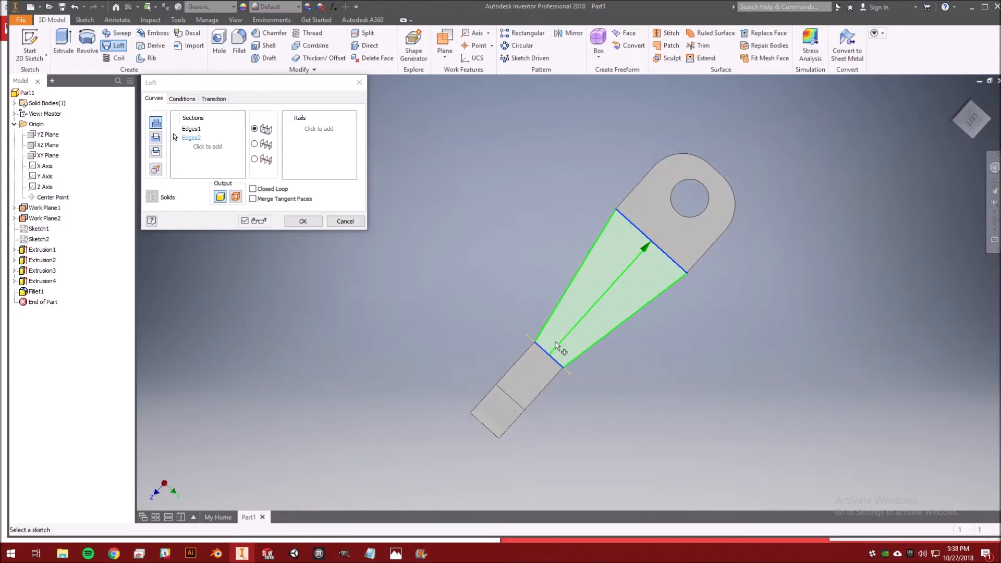
{"action": "left_click", "coordinate": [961, 123]}
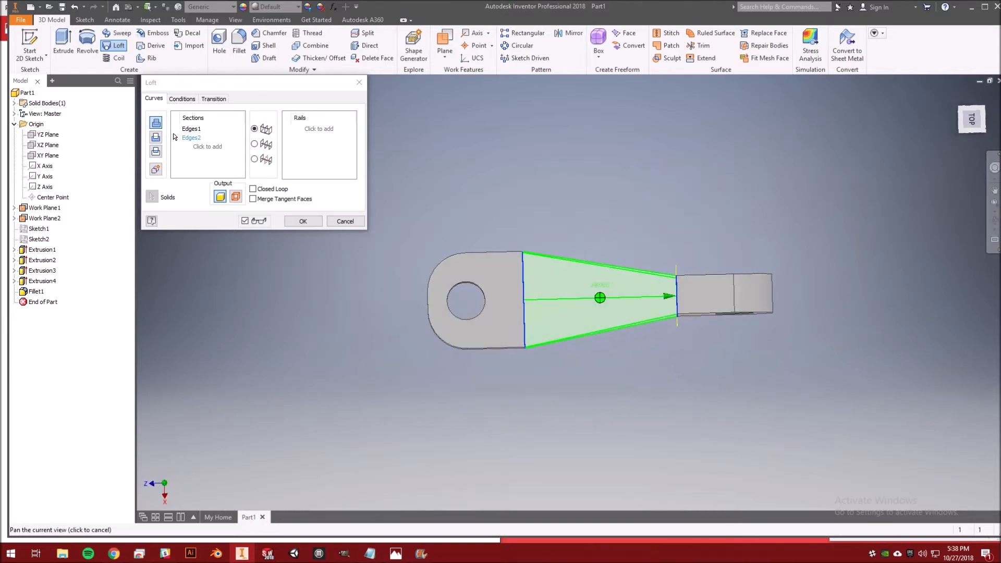
{"action": "left_click_drag", "start_coordinate": [971, 118], "coordinate": [970, 172]}
{"action": "middle_click_drag", "start_coordinate": [614, 312], "coordinate": [615, 318], "text": "shift"}
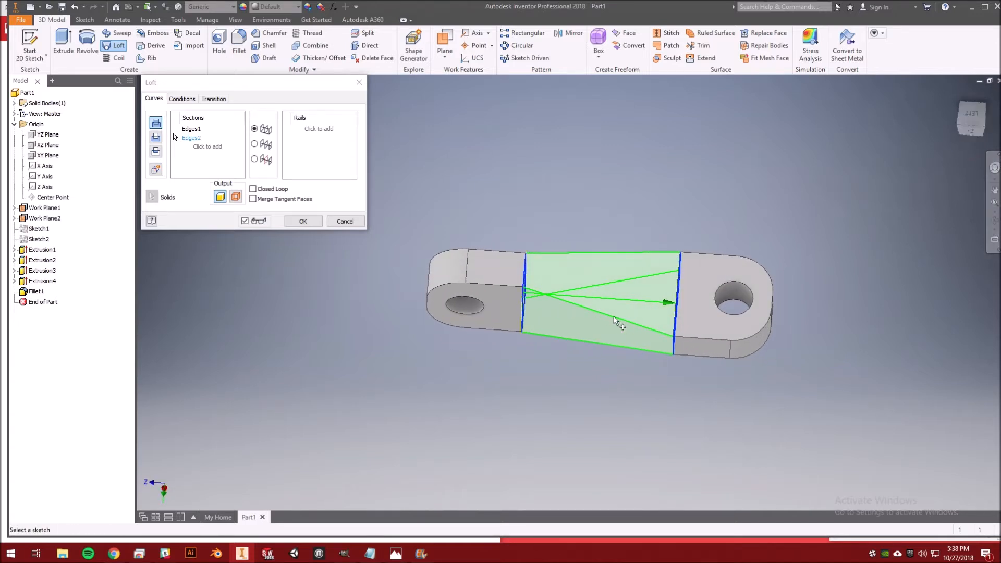
{"action": "left_click", "coordinate": [396, 553]}
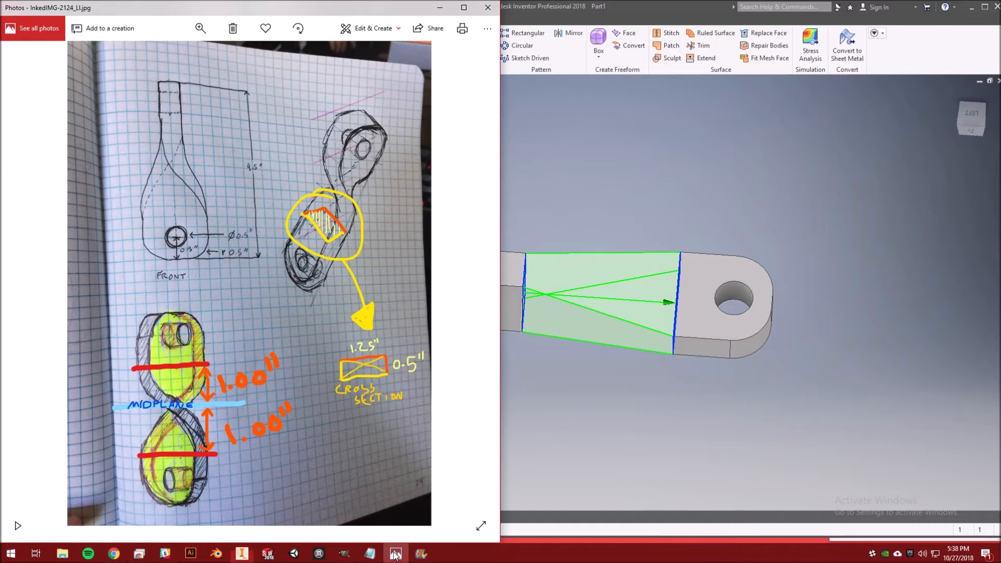
{"action": "left_click", "coordinate": [652, 3]}
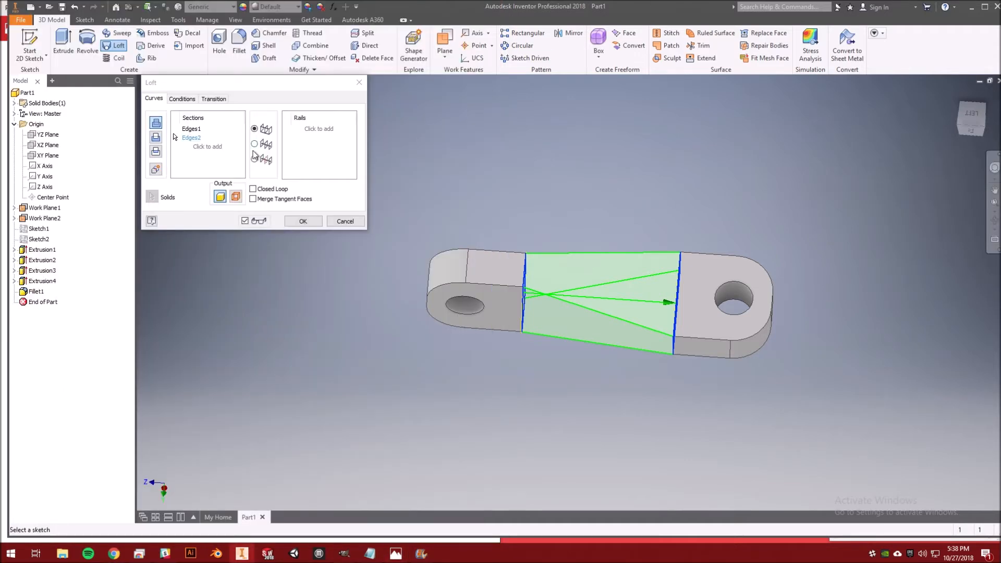
Turn off automatic mapping for the loft's transition so its point sets can be edited.
{"action": "left_click", "coordinate": [182, 99]}
{"action": "left_click", "coordinate": [215, 99]}
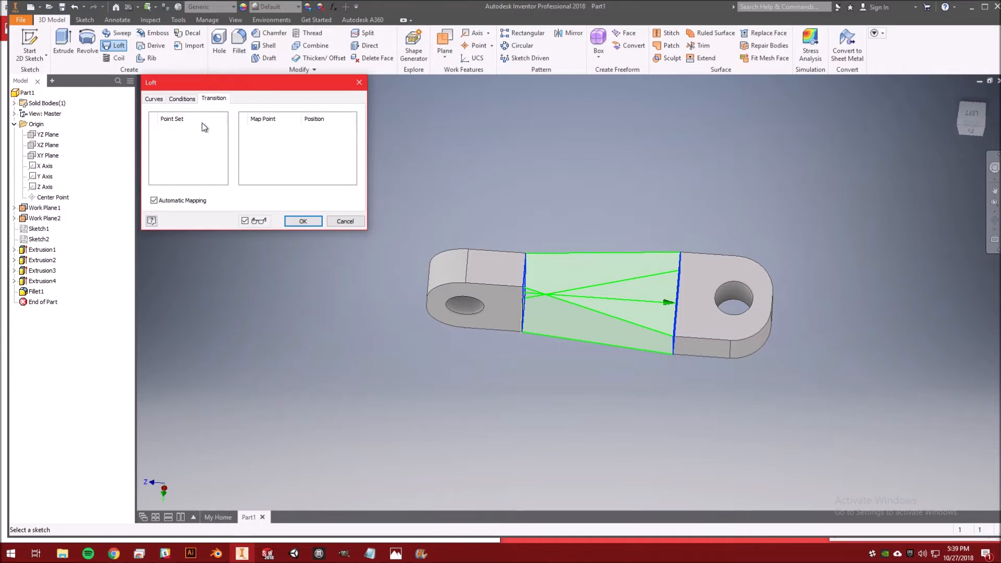
{"action": "left_click", "coordinate": [154, 201]}
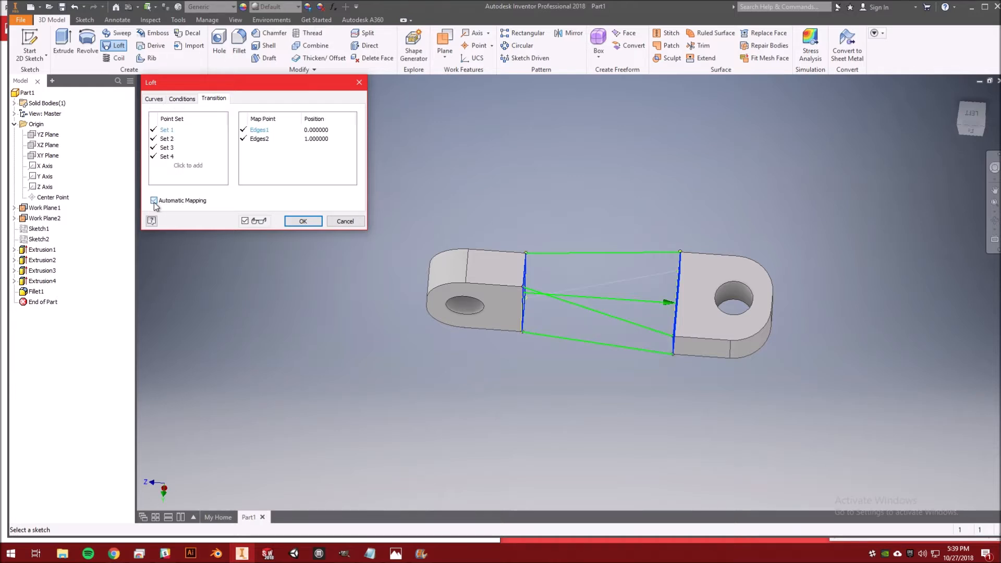
{"action": "left_click", "coordinate": [170, 131]}
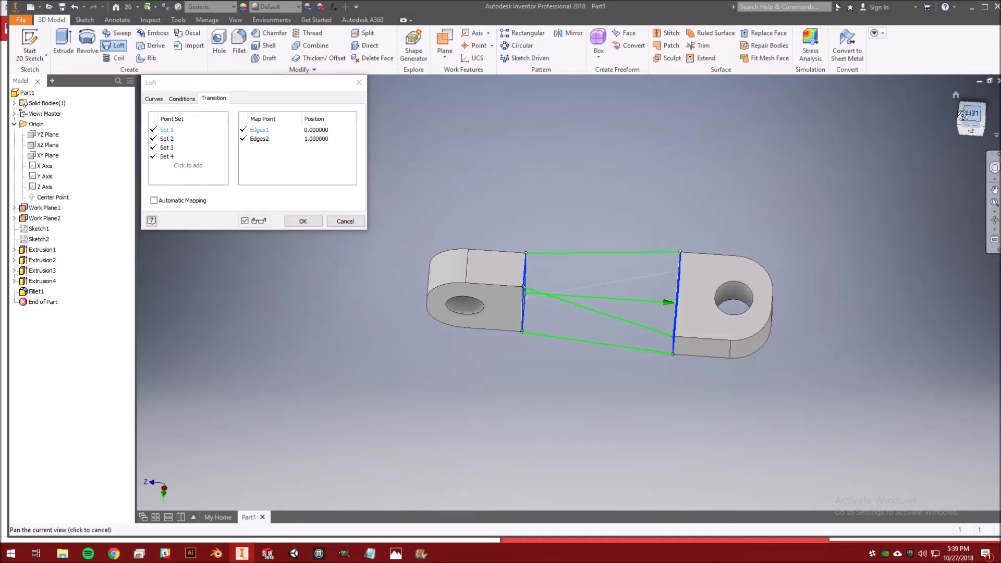
{"action": "left_click_drag", "start_coordinate": [968, 119], "coordinate": [964, 131]}
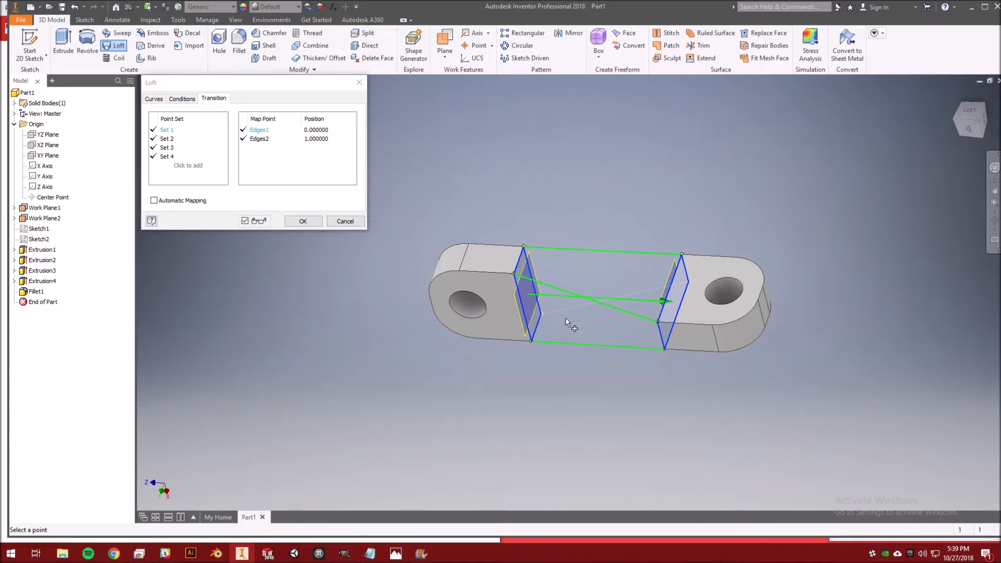
{"action": "left_click_drag", "start_coordinate": [687, 281], "coordinate": [682, 256]}
{"action": "left_click_drag", "start_coordinate": [682, 255], "coordinate": [683, 252]}
{"action": "left_click", "coordinate": [261, 131]}
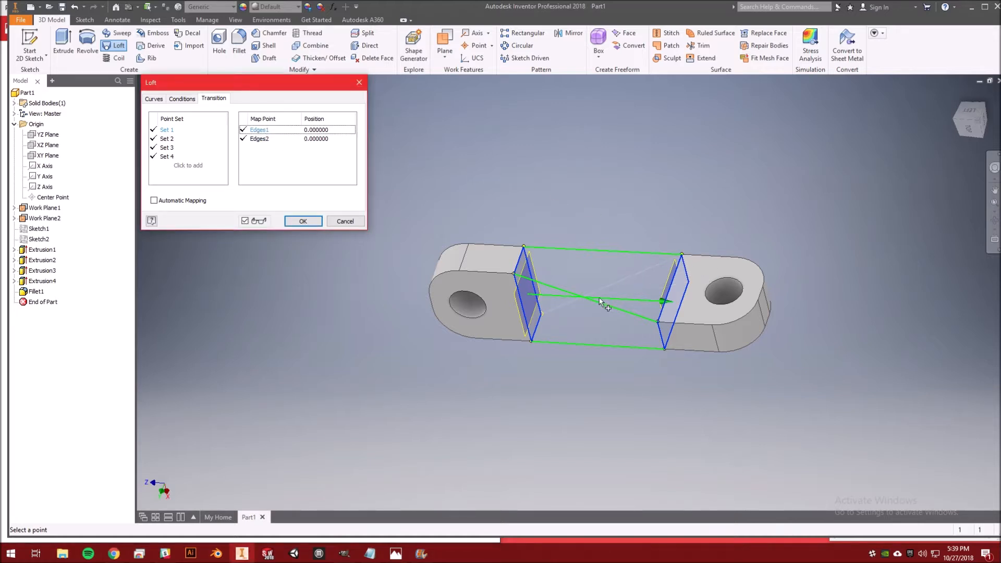
{"action": "left_click", "coordinate": [540, 314]}
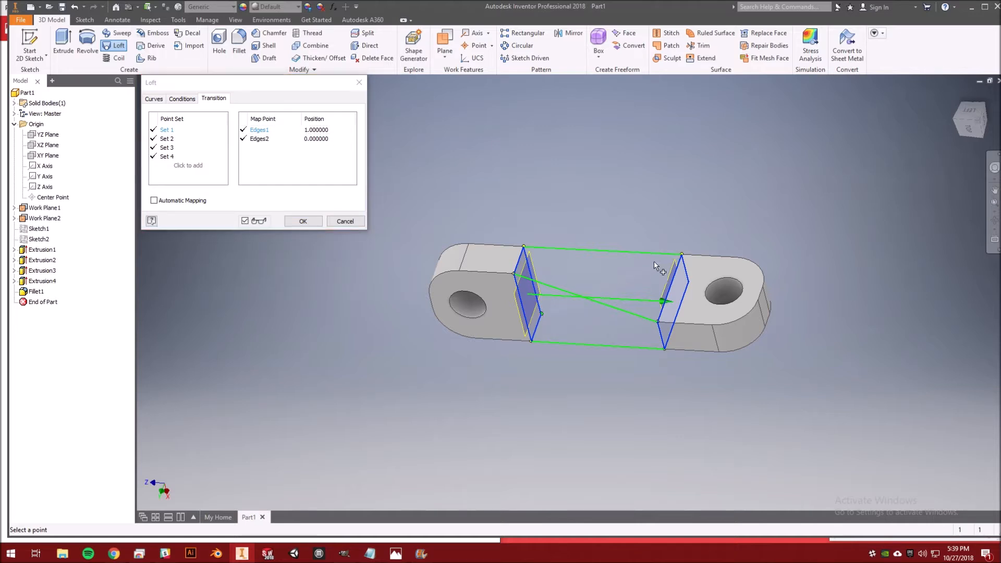
{"action": "left_click", "coordinate": [278, 139]}
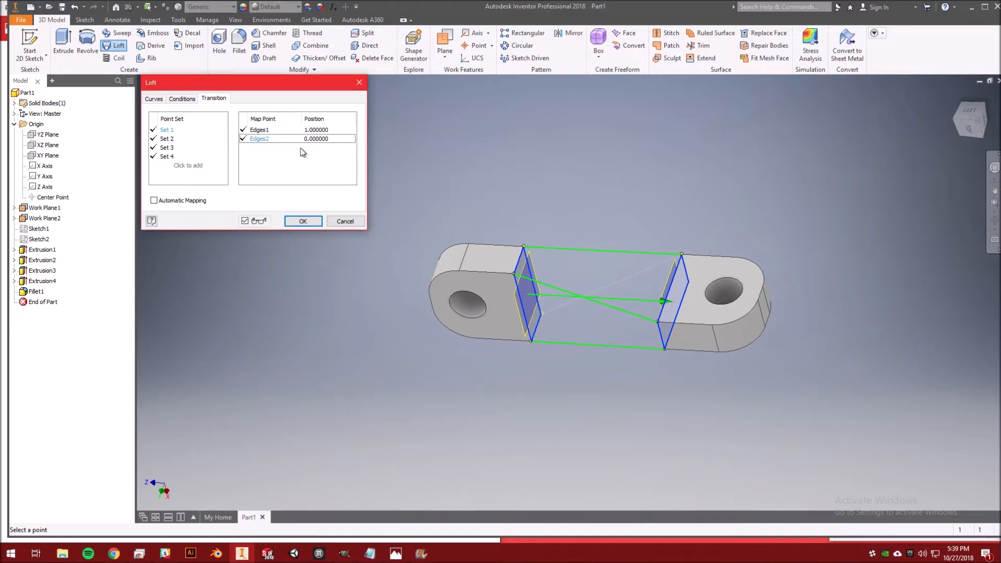
{"action": "left_click", "coordinate": [681, 256]}
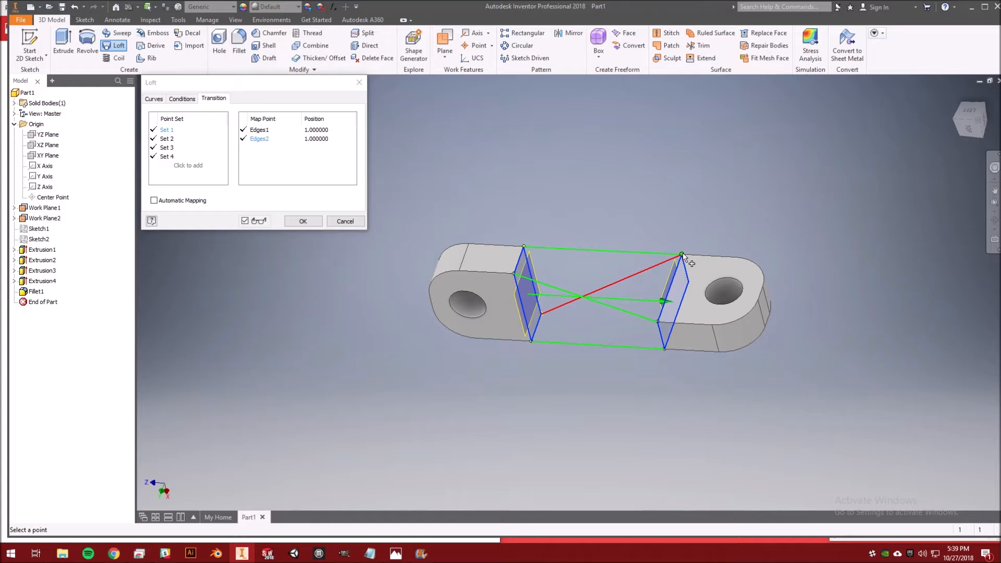
{"action": "left_click", "coordinate": [166, 139]}
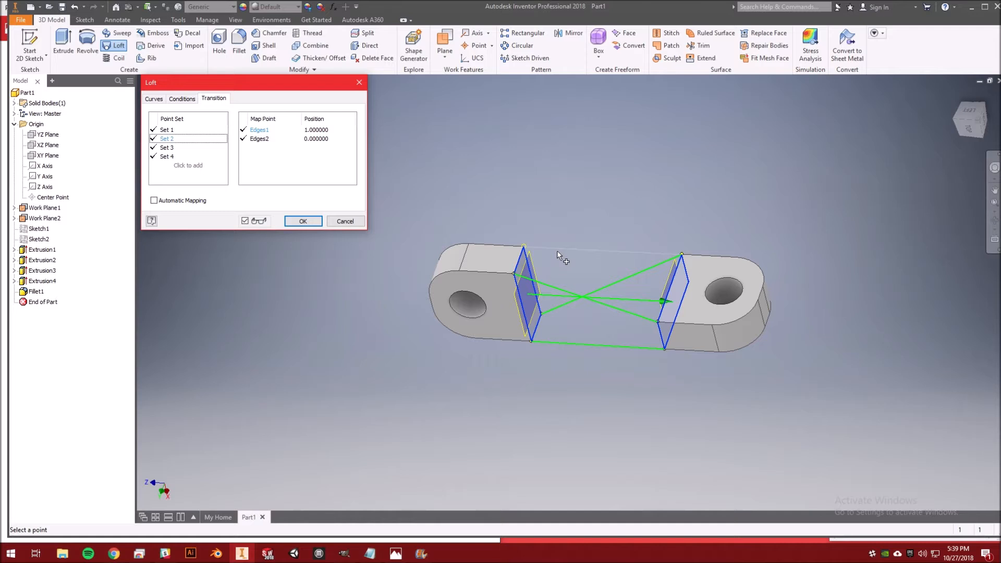
{"action": "key", "text": "Escape"}
Start a new solid Loft with the two blocks' facing inner end faces as its sections.
{"action": "middle_click_drag", "start_coordinate": [888, 178], "coordinate": [860, 276], "text": "shift"}
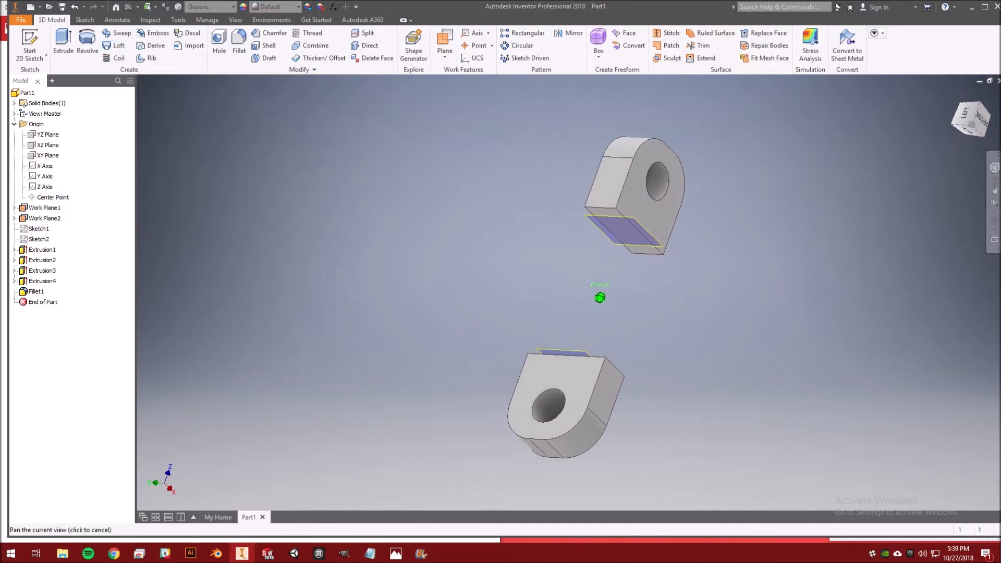
{"action": "left_click", "coordinate": [115, 45]}
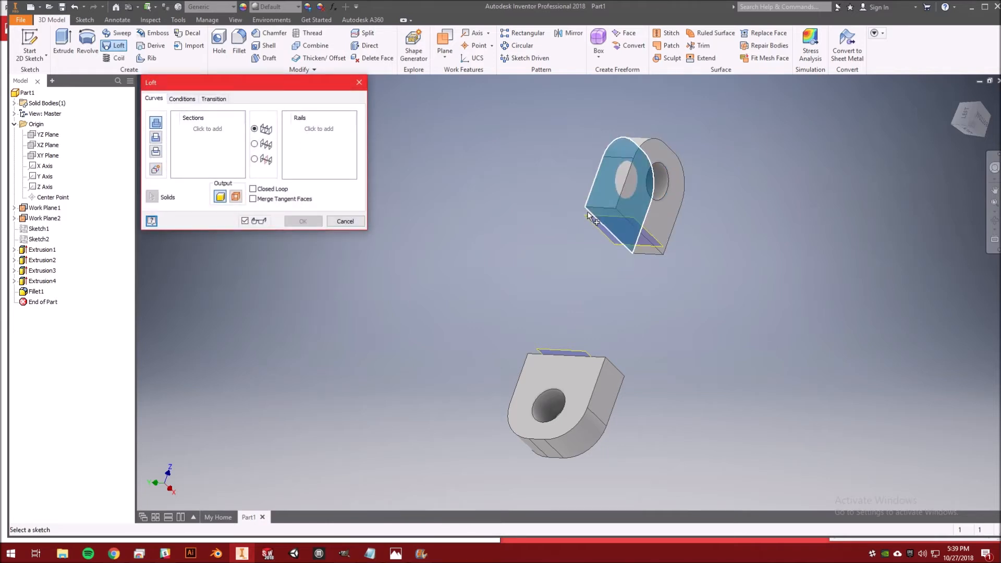
{"action": "left_click", "coordinate": [605, 206]}
{"action": "left_click", "coordinate": [200, 130]}
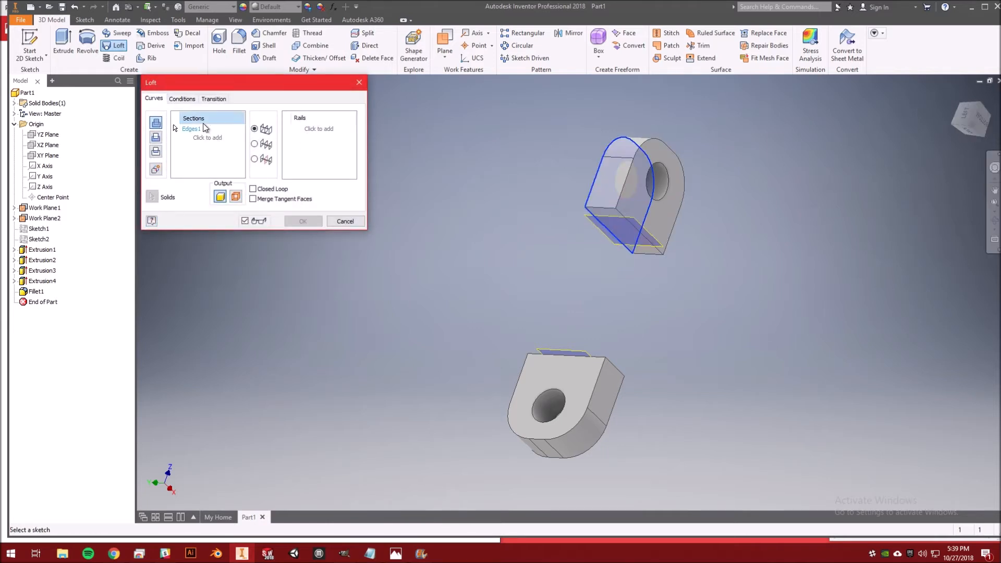
{"action": "key", "text": "Delete"}
{"action": "mouse_move", "coordinate": [972, 109]}
{"action": "middle_mouse_down", "text": "shift"}
{"action": "mouse_move", "coordinate": [997, 94]}
{"action": "mouse_move", "coordinate": [782, 277]}
{"action": "middle_mouse_up", "text": "shift"}
{"action": "left_click", "coordinate": [616, 227]}
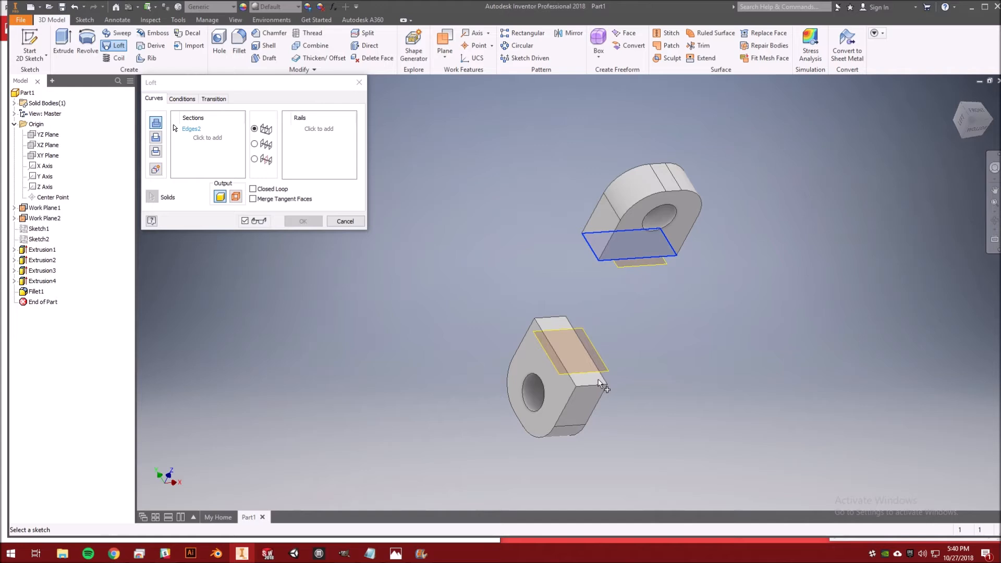
{"action": "left_click", "coordinate": [605, 383]}
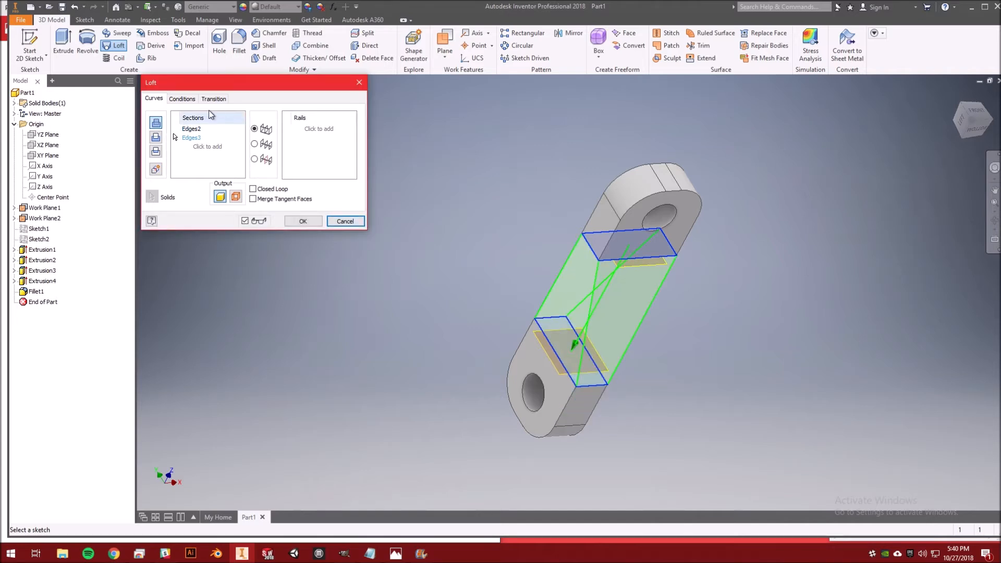
Turn off automatic mapping in the new loft's transition settings.
{"action": "left_click", "coordinate": [193, 100]}
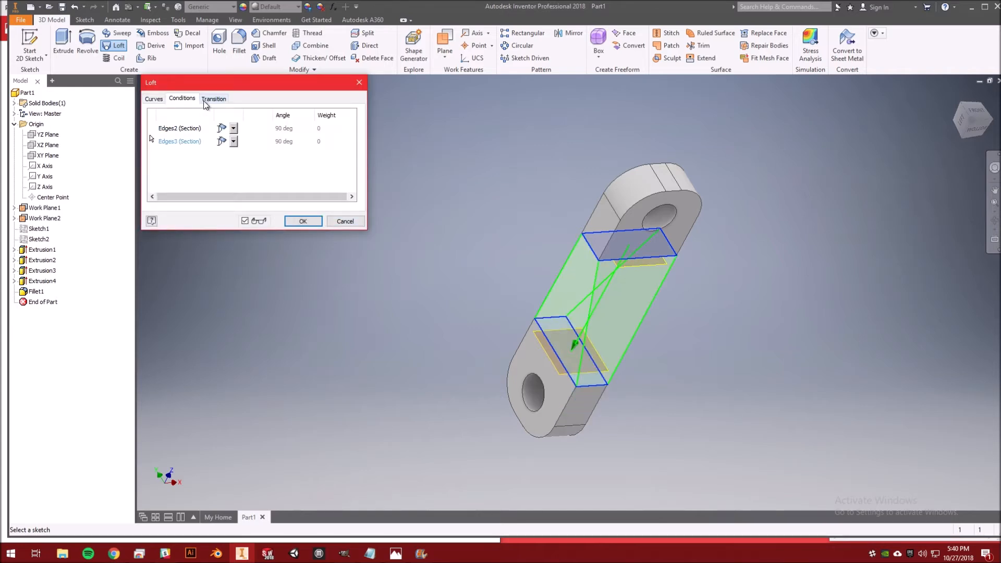
{"action": "left_click", "coordinate": [211, 100]}
{"action": "left_click", "coordinate": [191, 202]}
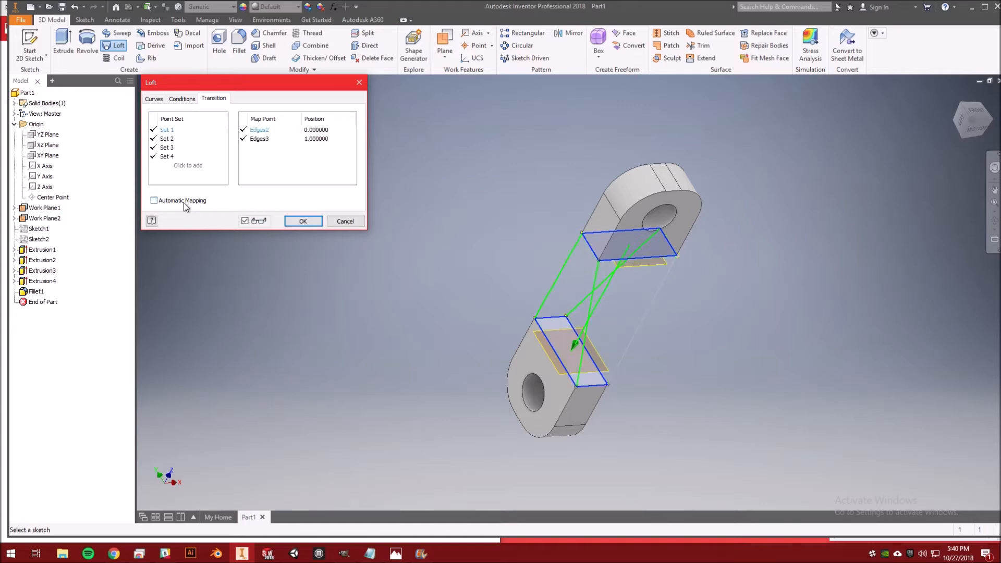
In the home view, map Set 1 from the flat block face's lower left corner to the upright block face's lower right corner.
{"action": "mouse_move", "coordinate": [970, 116]}
{"action": "left_mouse_down"}
{"action": "mouse_move", "coordinate": [957, 127]}
{"action": "mouse_move", "coordinate": [949, 104]}
{"action": "left_mouse_up"}
{"action": "left_click", "coordinate": [954, 96]}
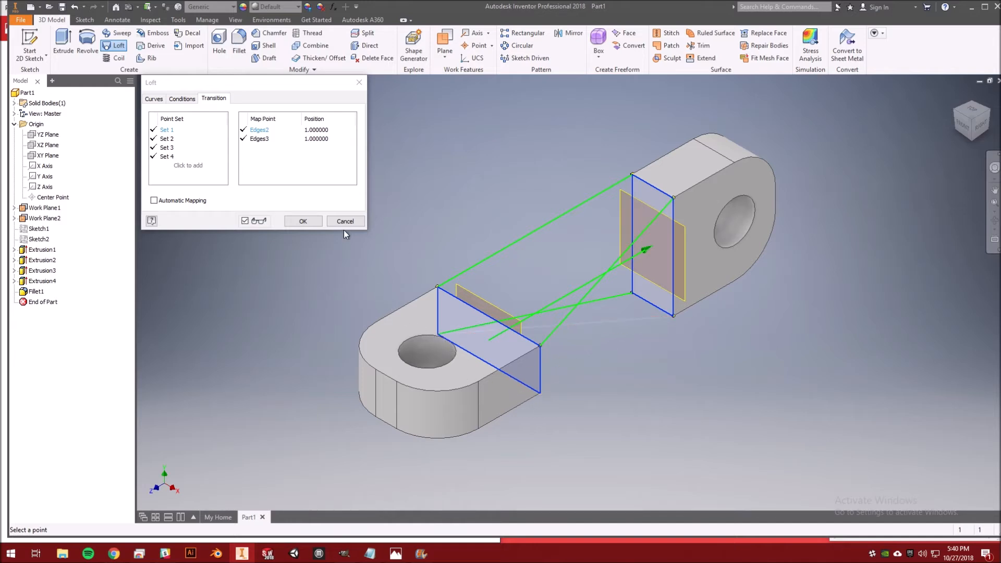
{"action": "left_click", "coordinate": [262, 140]}
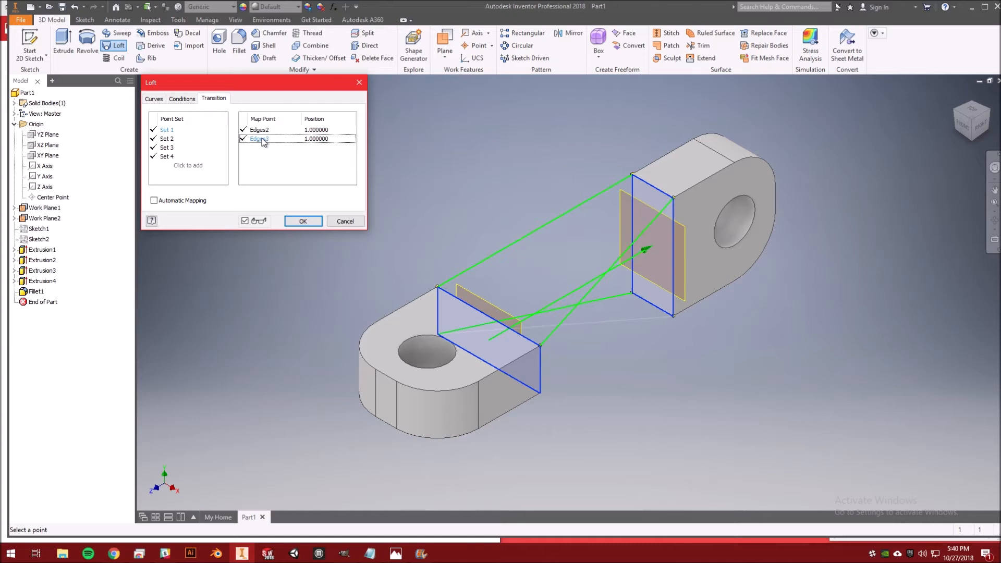
{"action": "left_click", "coordinate": [438, 334]}
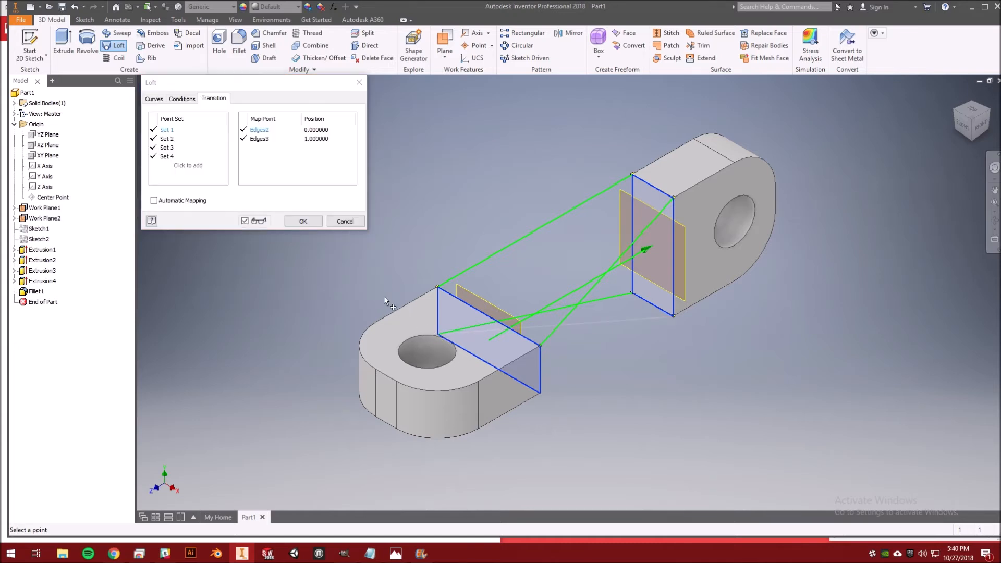
Map Set 2 from the flat block face's upper left corner to the upright block face's lower left corner.
{"action": "left_click", "coordinate": [167, 139]}
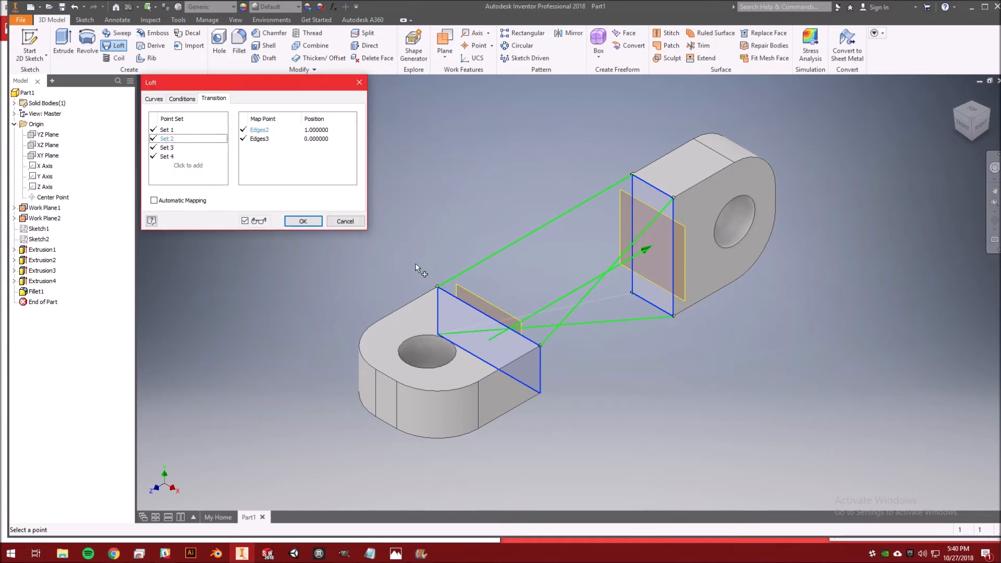
{"action": "left_click", "coordinate": [438, 286]}
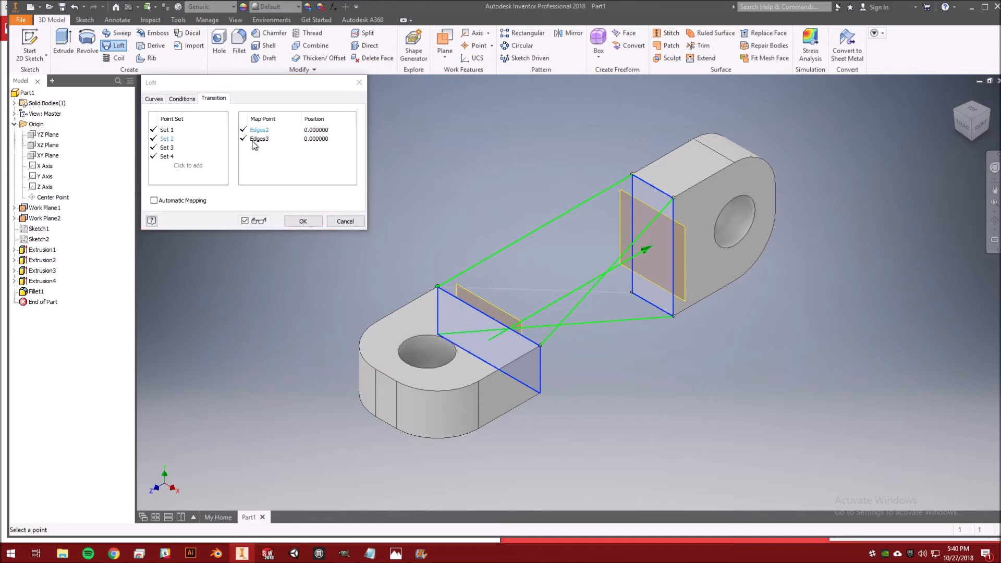
{"action": "left_click", "coordinate": [252, 140]}
{"action": "left_click", "coordinate": [437, 287]}
Map Set 3 from the flat block face's upper right corner to the upright block face's upper left corner.
{"action": "left_click", "coordinate": [172, 148]}
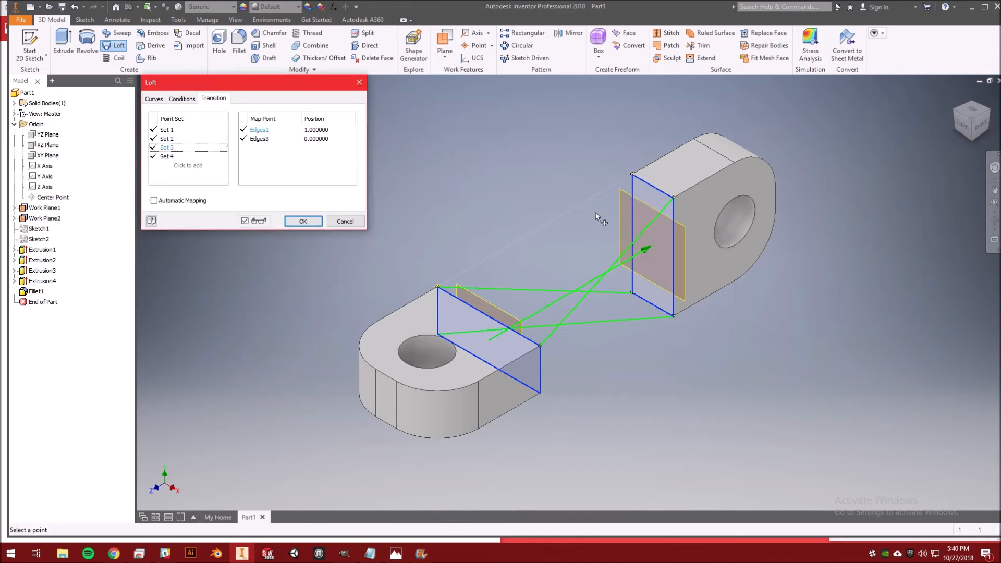
{"action": "left_click", "coordinate": [539, 345]}
{"action": "left_click", "coordinate": [258, 139]}
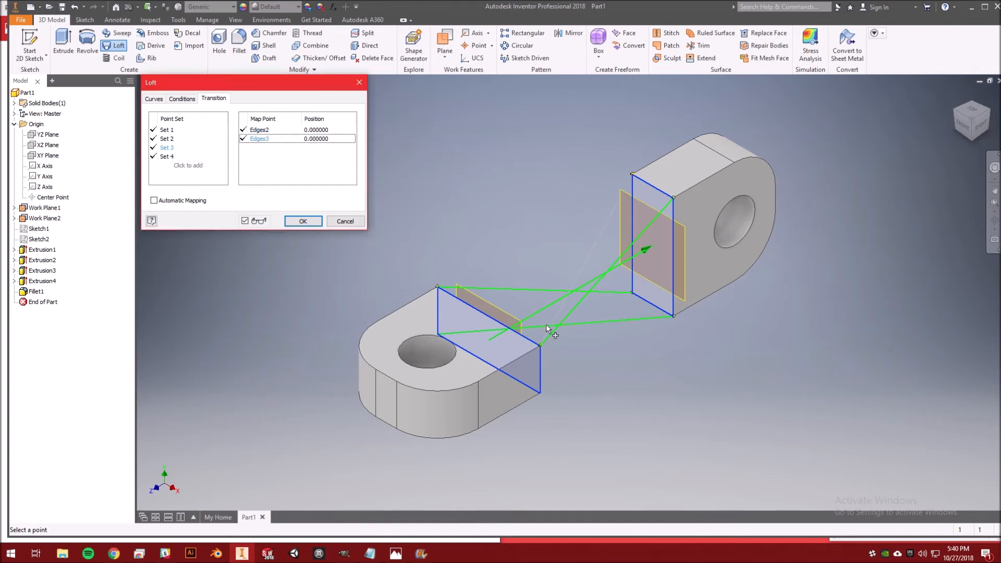
{"action": "left_click", "coordinate": [540, 346]}
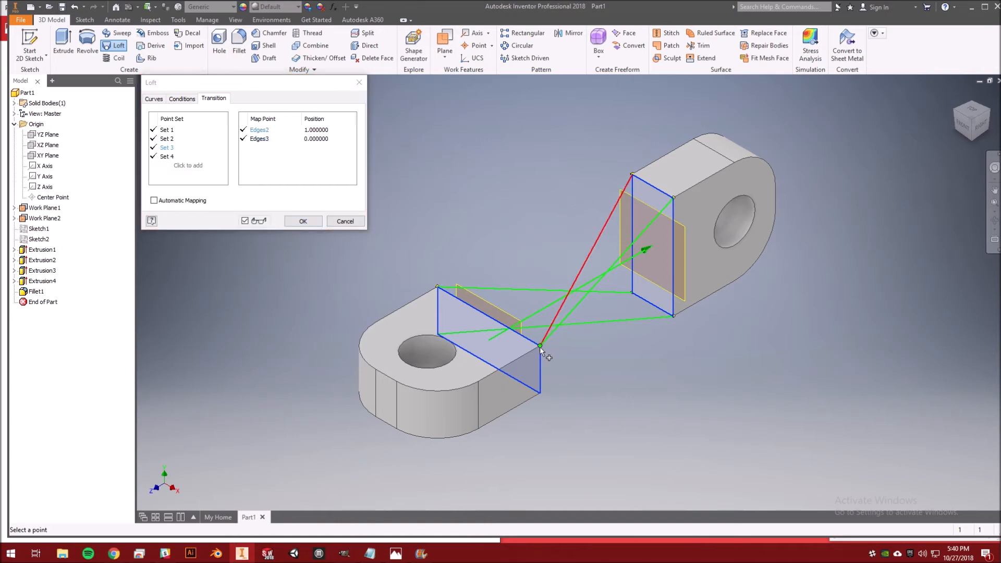
Map Set 4 from the flat block face's lower right corner to the upright block face's upper right corner.
{"action": "left_click", "coordinate": [167, 156]}
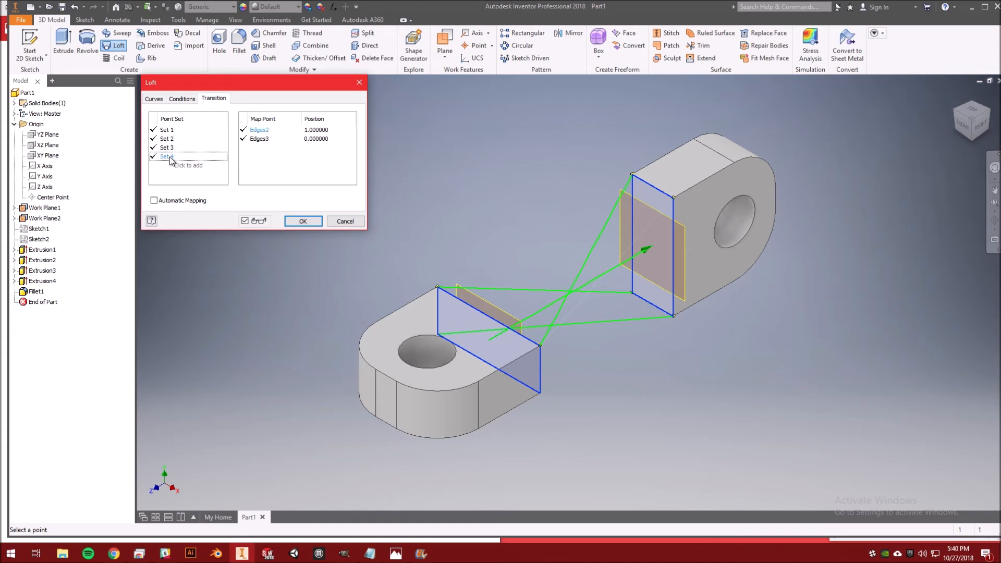
{"action": "left_click", "coordinate": [540, 393]}
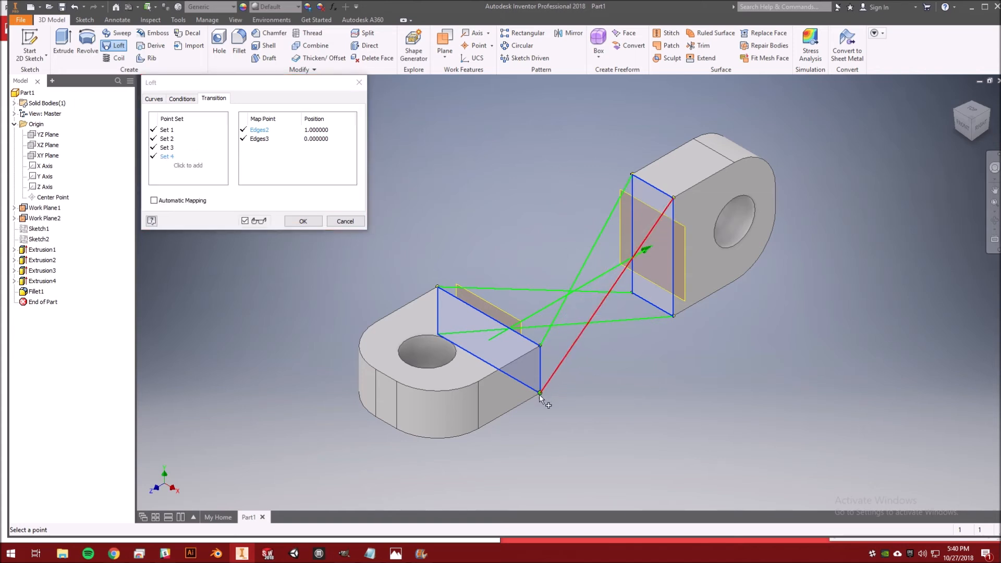
{"action": "left_click", "coordinate": [269, 142]}
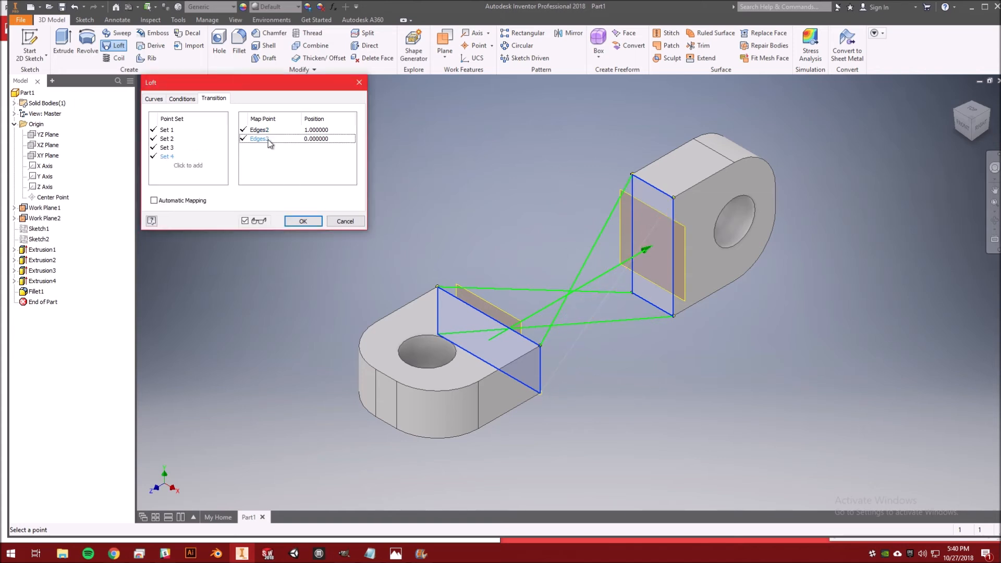
{"action": "left_click", "coordinate": [540, 393]}
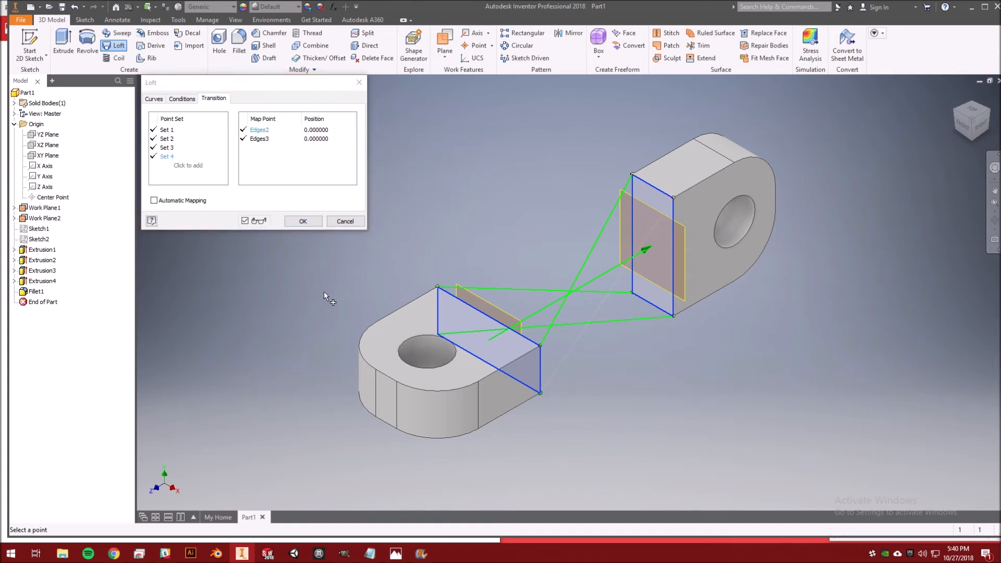
Apply the Tangent condition to both loft sections and create the twisted loft between the blocks.
{"action": "left_click", "coordinate": [183, 99]}
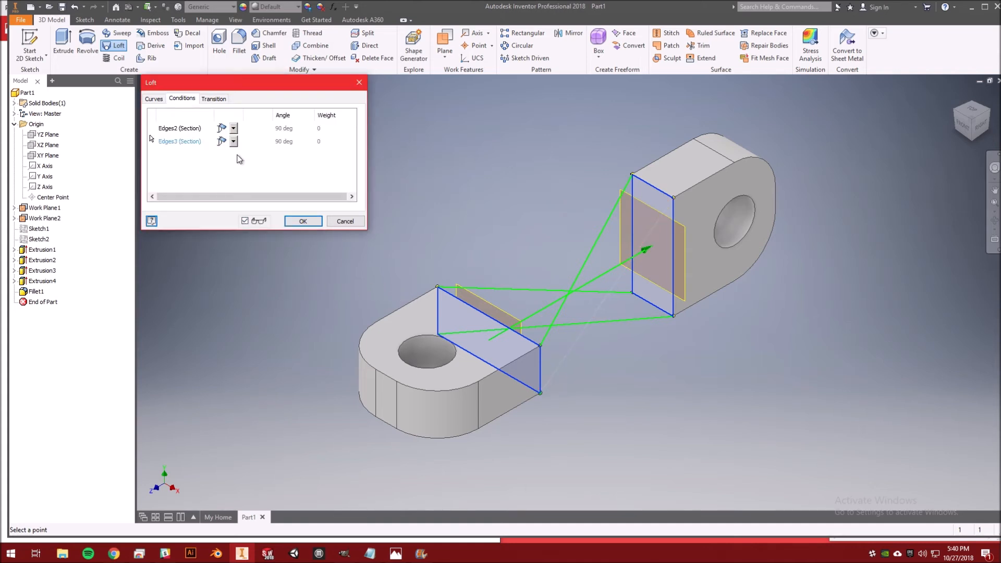
{"action": "left_click", "coordinate": [234, 128]}
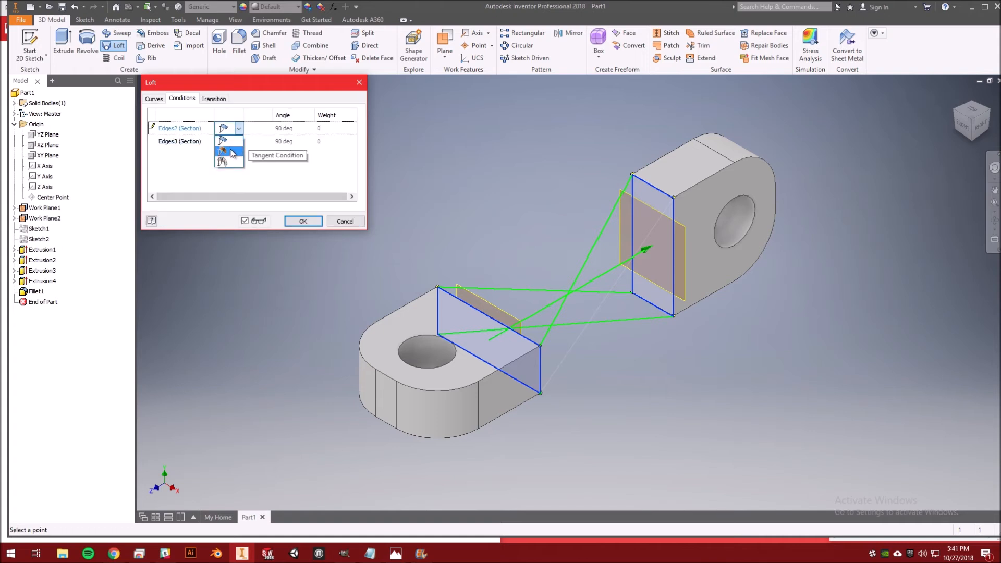
{"action": "left_click", "coordinate": [979, 125]}
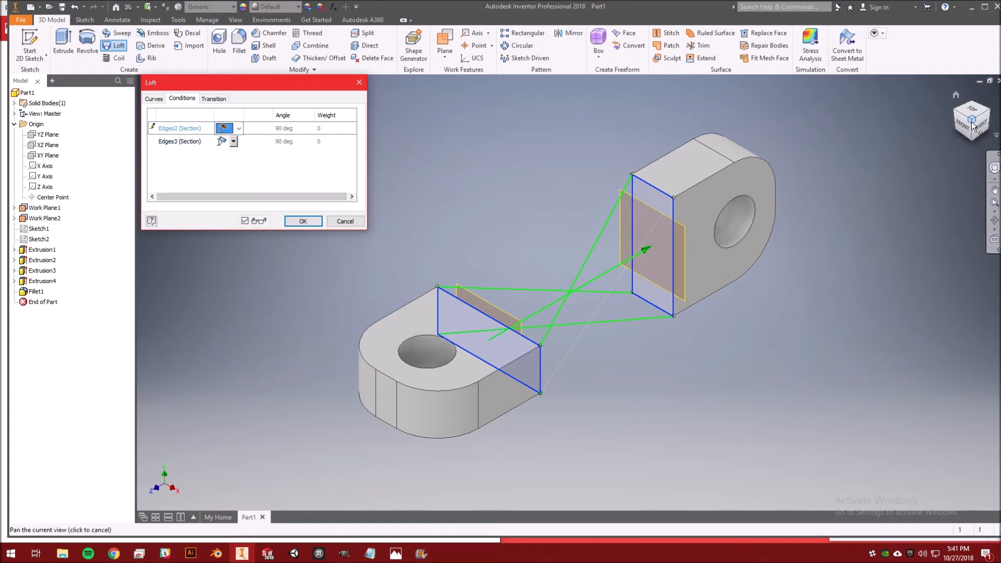
{"action": "scroll", "coordinate": [699, 213], "scroll_direction": "up", "scroll_amount": 3}
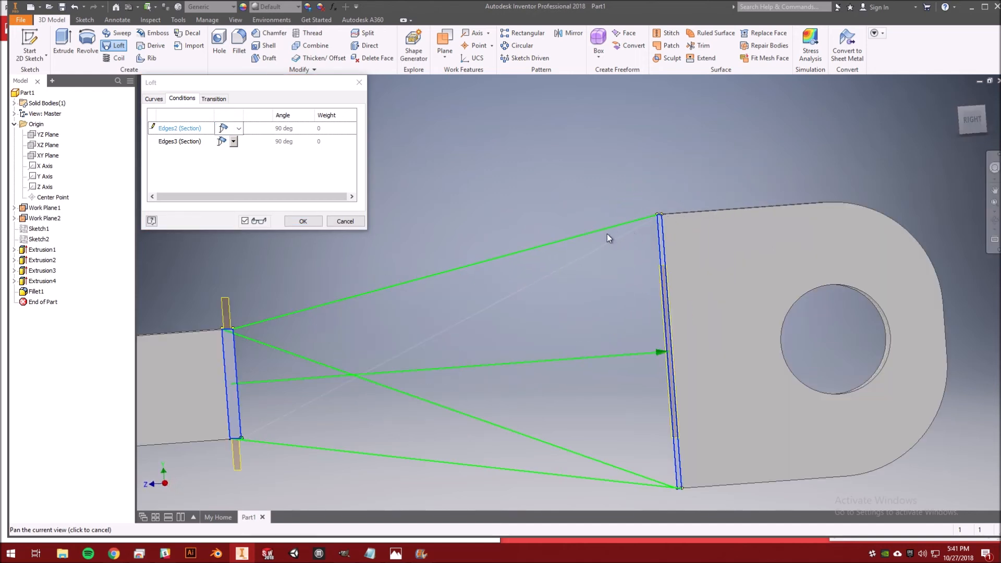
{"action": "left_click_drag", "start_coordinate": [973, 121], "coordinate": [982, 122]}
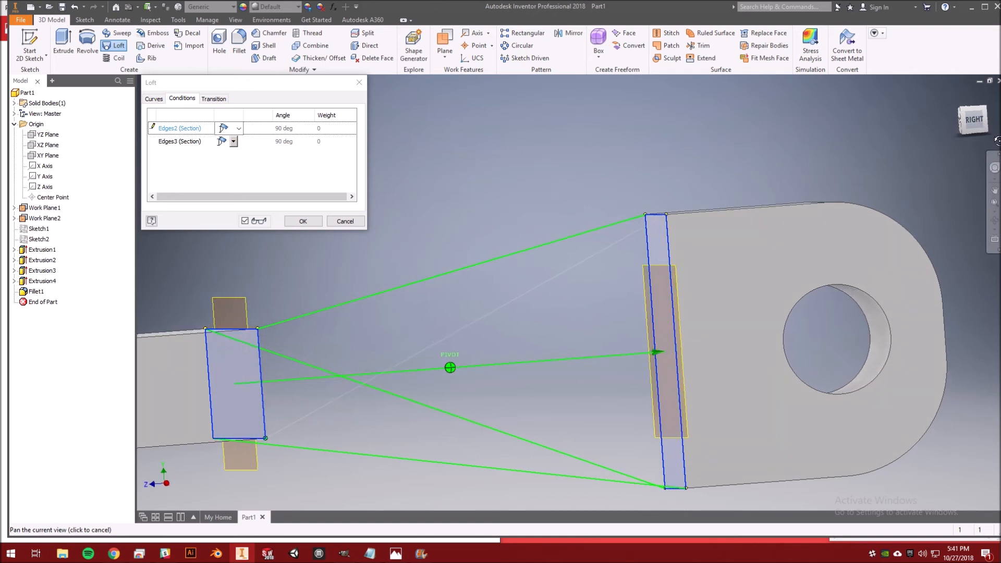
{"action": "left_click", "coordinate": [240, 132]}
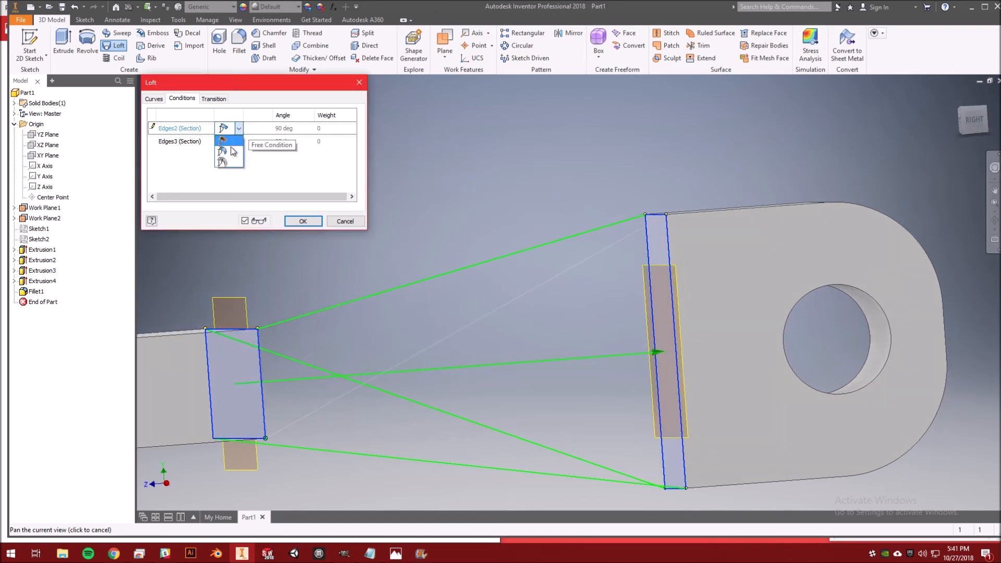
{"action": "left_click", "coordinate": [228, 147]}
{"action": "left_click", "coordinate": [239, 141]}
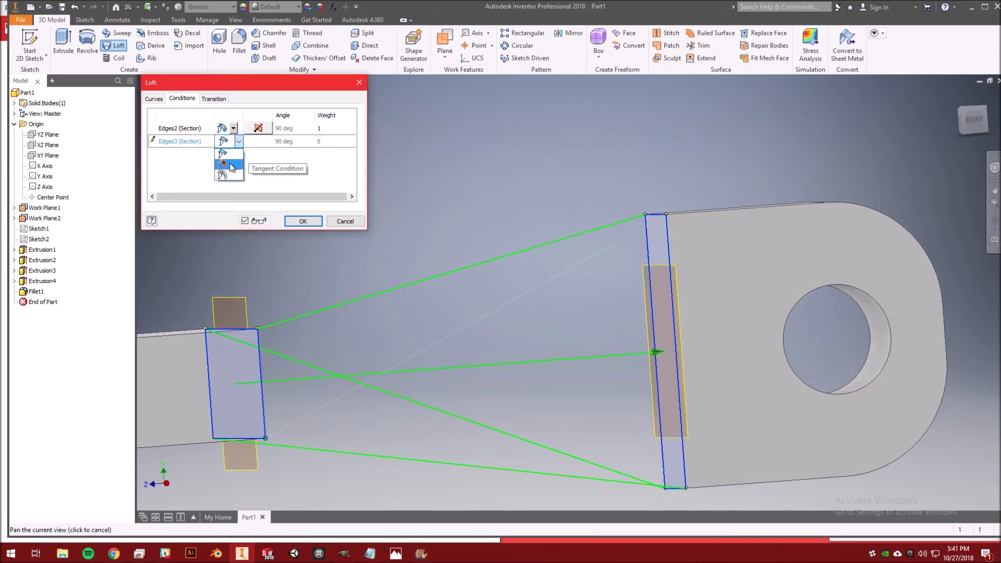
{"action": "left_click", "coordinate": [230, 164]}
{"action": "left_click", "coordinate": [154, 99]}
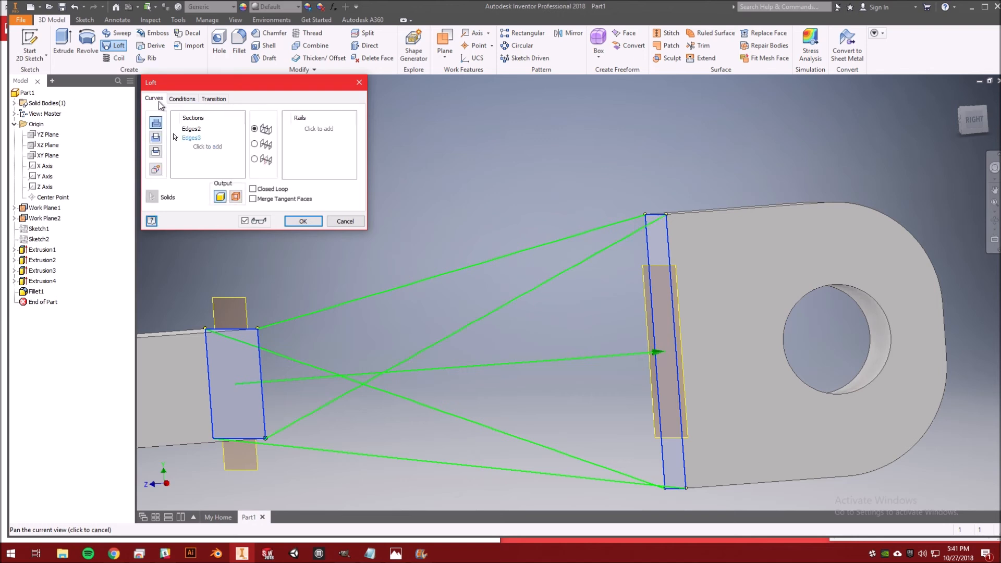
{"action": "left_click", "coordinate": [303, 221]}
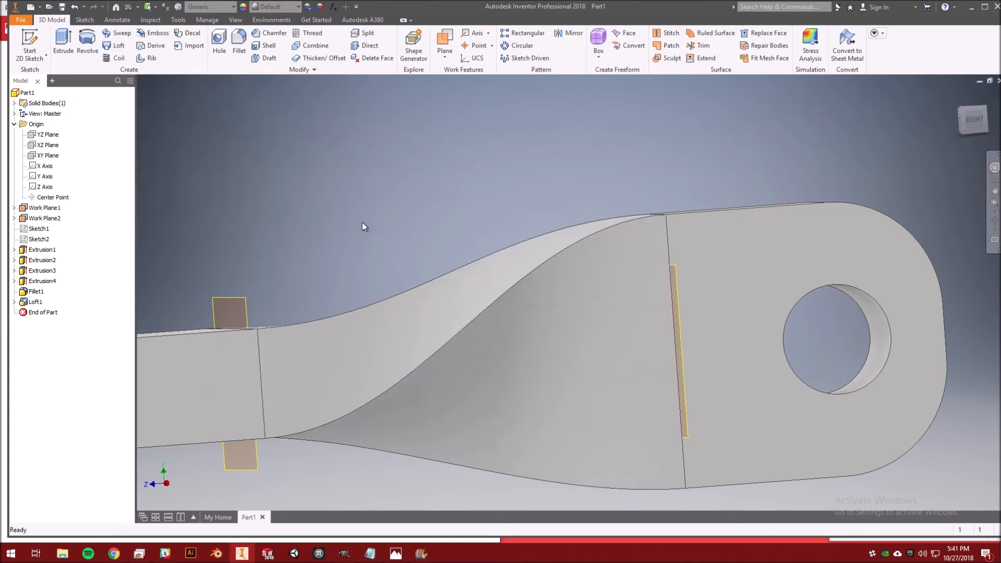
Examine the twisted loft from several angles, including the right side, checking its tangent transition into both end blocks.
{"action": "scroll", "coordinate": [722, 204], "scroll_direction": "up", "scroll_amount": 3}
{"action": "left_click_drag", "start_coordinate": [971, 121], "coordinate": [896, 125]}
{"action": "middle_click_drag", "start_coordinate": [433, 234], "coordinate": [548, 256], "text": "shift"}
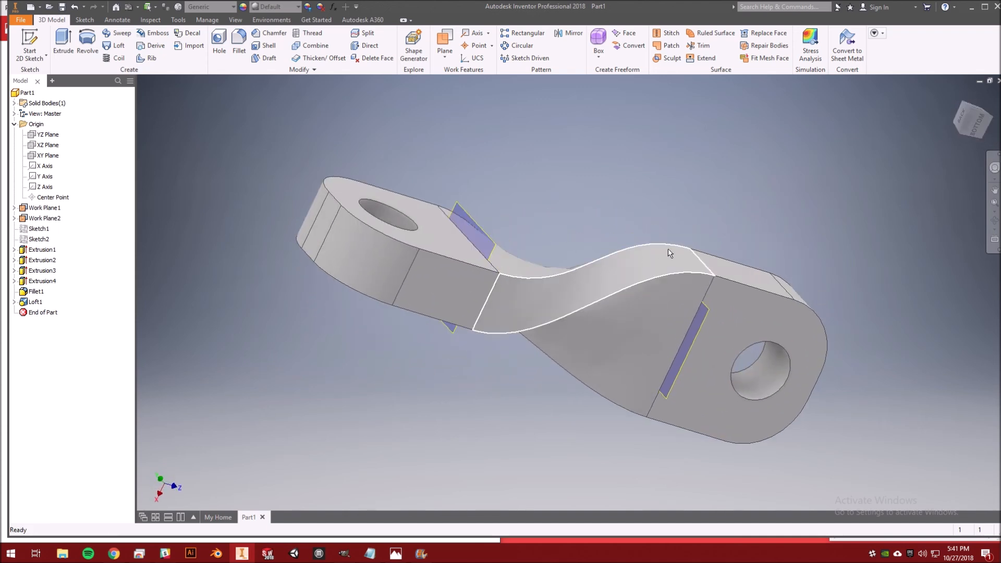
{"action": "middle_click_drag", "start_coordinate": [883, 161], "coordinate": [945, 96], "text": "shift"}
{"action": "left_click", "coordinate": [954, 94]}
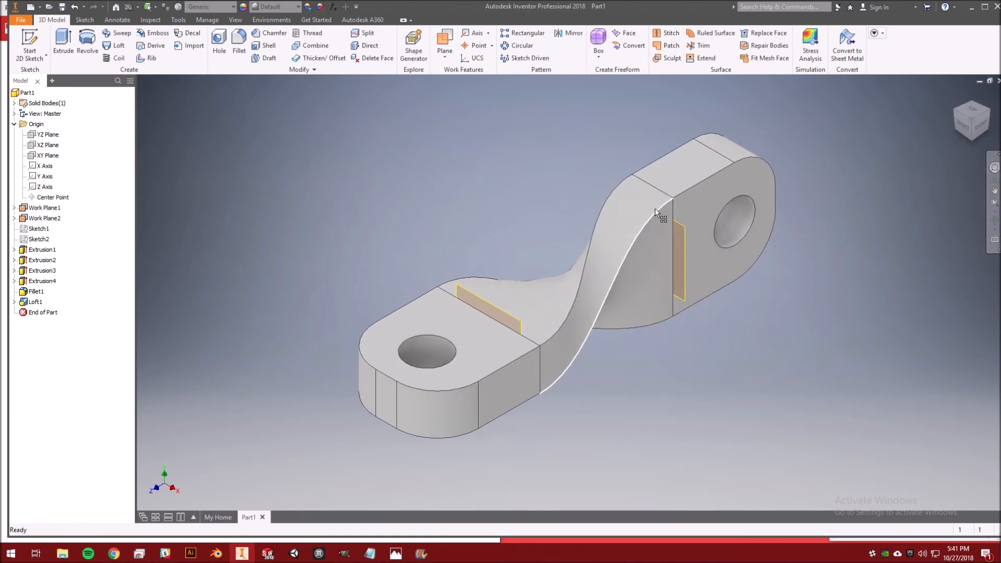
{"action": "left_click", "coordinate": [973, 130]}
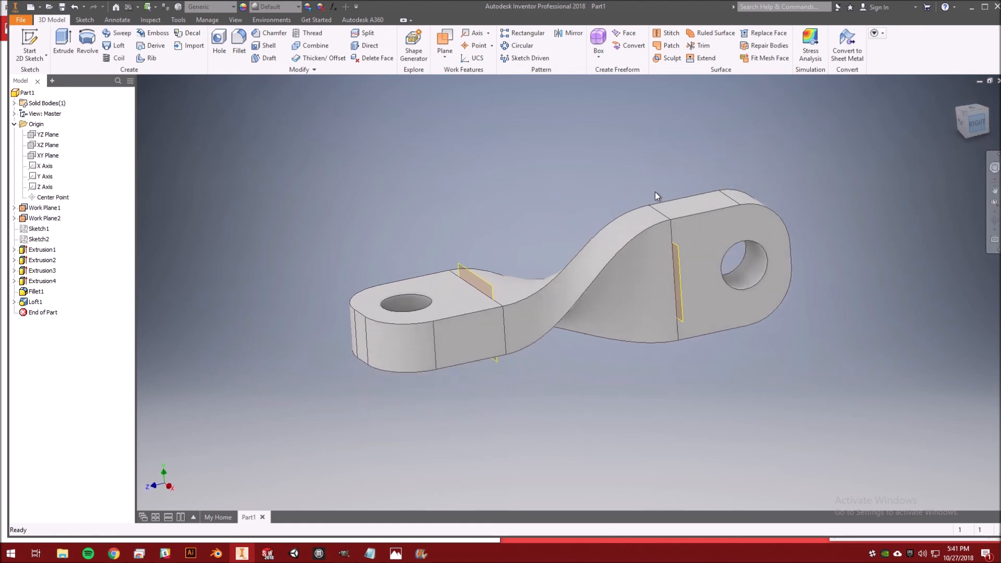
{"action": "scroll", "coordinate": [675, 233], "scroll_direction": "down", "scroll_amount": 2}
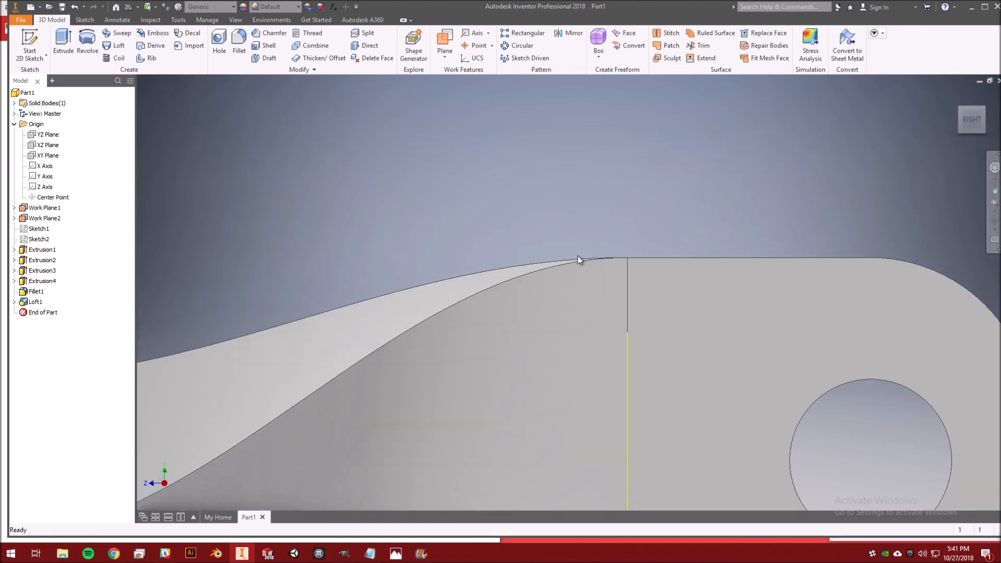
{"action": "scroll", "coordinate": [261, 320], "scroll_direction": "up", "scroll_amount": 3}
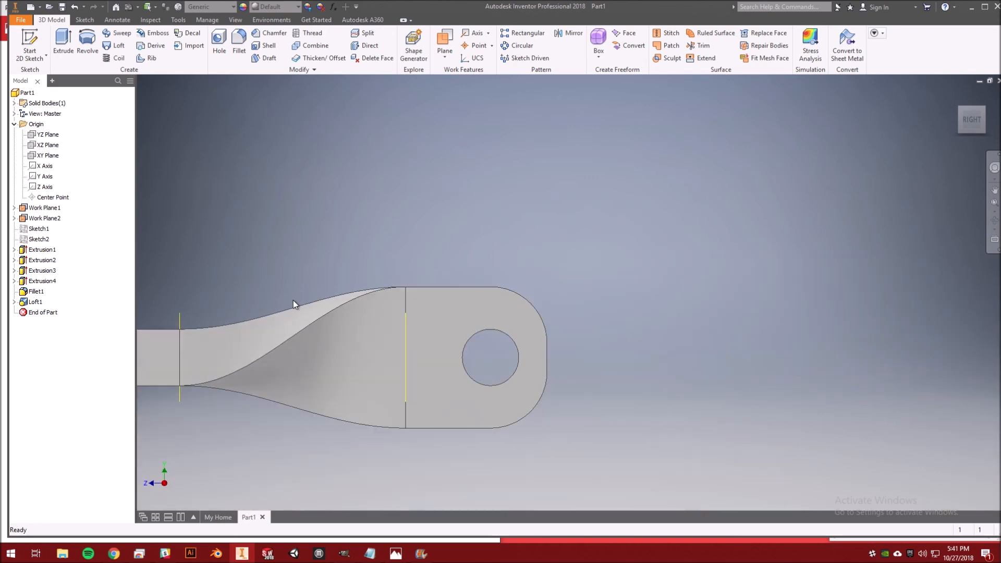
Compare the link's isometric view with the hand-drawn reference InkedIMG-2124_LI.jpg in Photos and return to the Inventor model.
{"action": "left_click", "coordinate": [956, 92]}
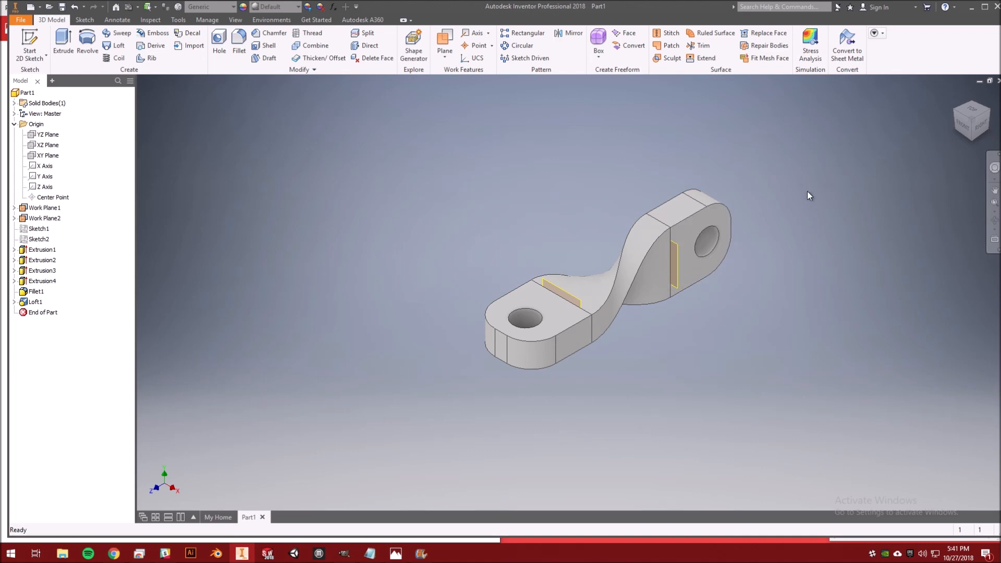
{"action": "middle_click_drag", "start_coordinate": [695, 232], "coordinate": [594, 264]}
{"action": "scroll", "coordinate": [594, 265], "scroll_direction": "down", "scroll_amount": 1}
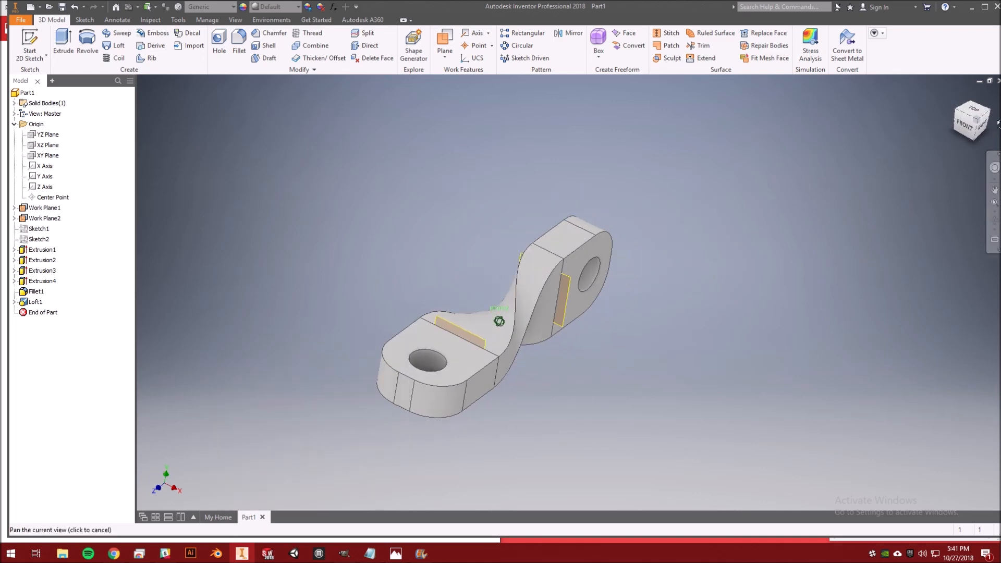
{"action": "left_click", "coordinate": [395, 553]}
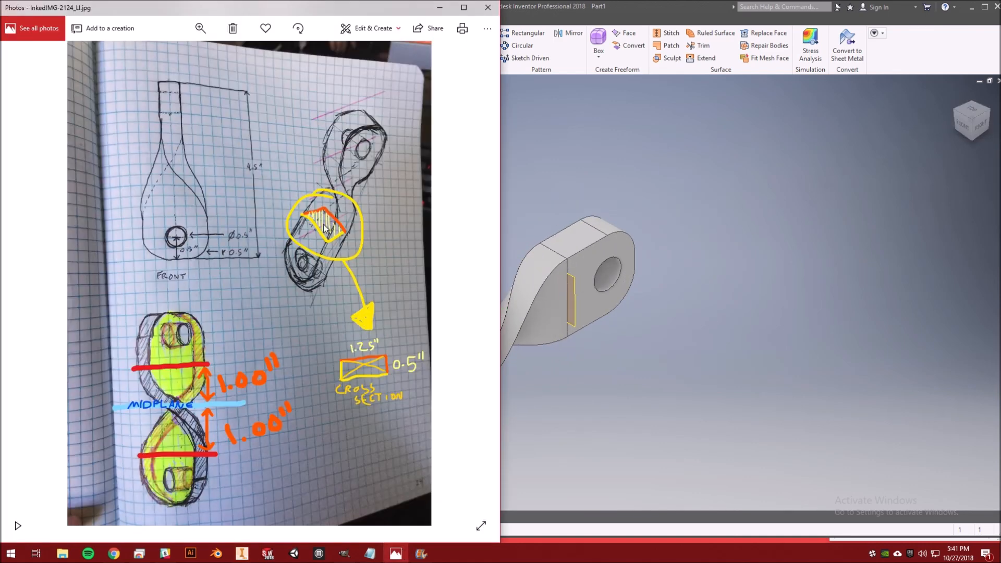
{"action": "left_click", "coordinate": [602, 10]}
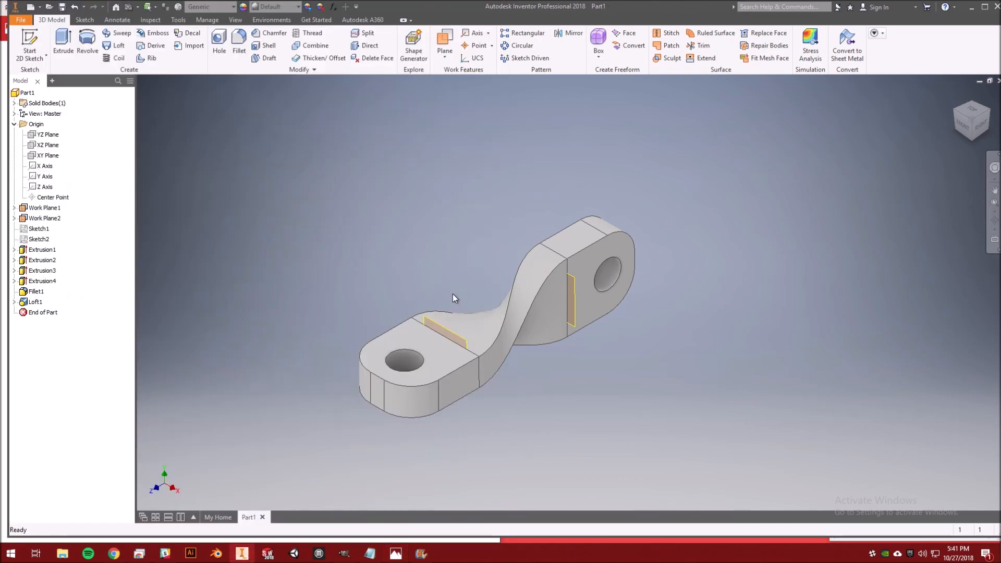